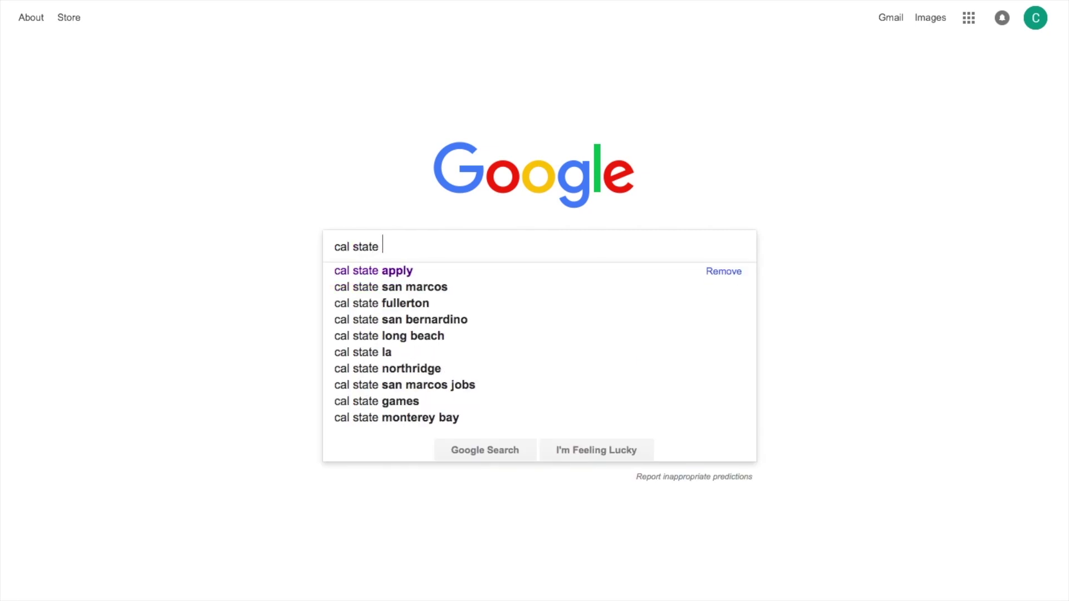
# Step: Search Google for 'cal state apply' and open the 'Cal State Apply - California State University' result
pyautogui.write('apply')
pyautogui.press('Return')
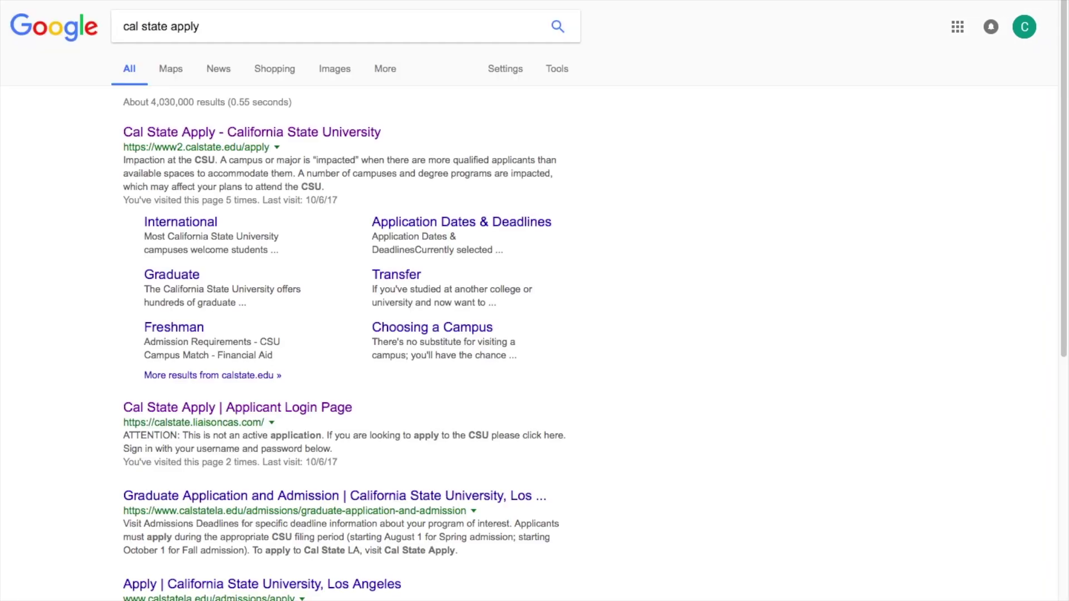
pyautogui.click(146, 142)
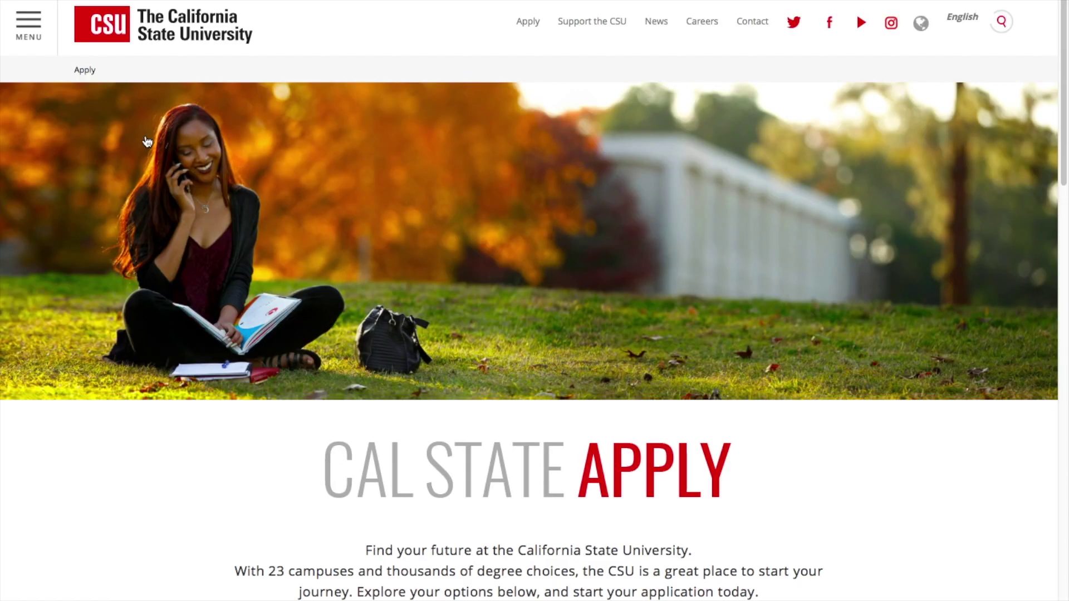
# Step: Choose Create an Account on the Cal State Apply sign-in page
pyautogui.scroll(-5, 418, 389)
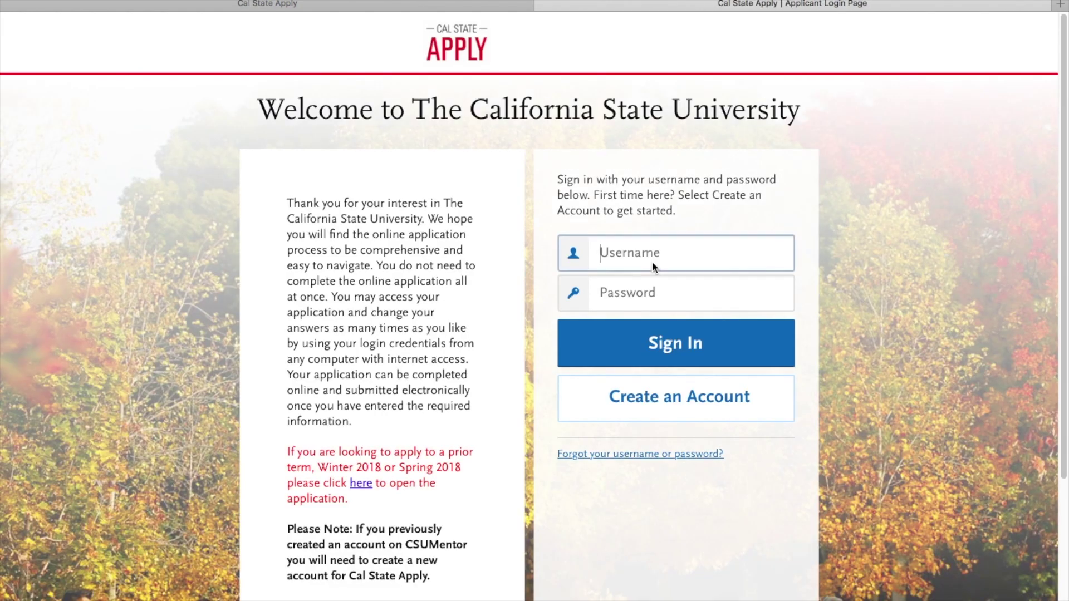
pyautogui.click(655, 404)
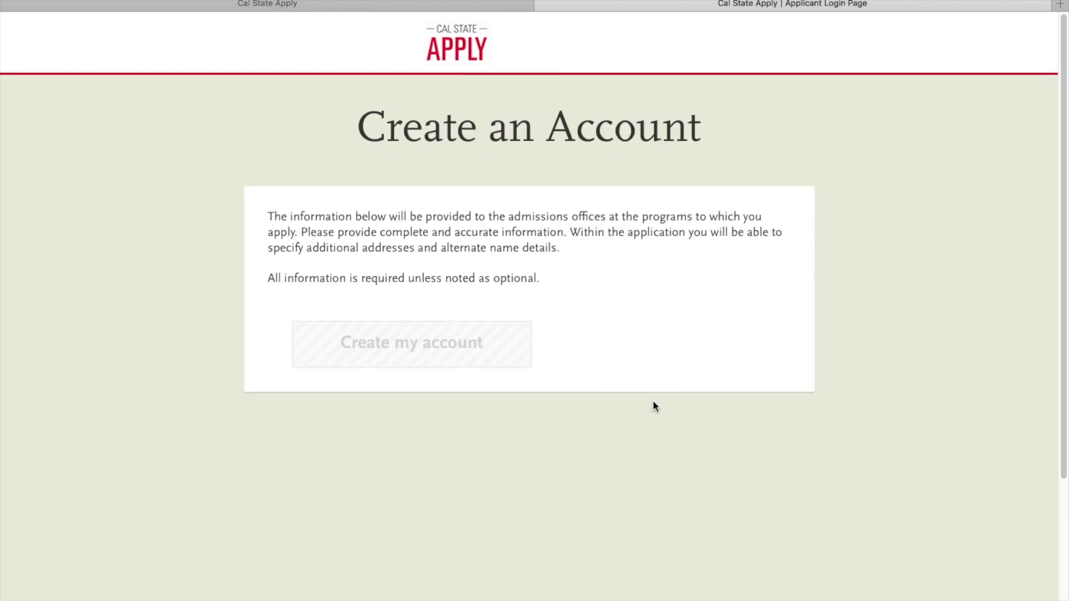
# Step: Enter the title Mrs and the applicant's first and last names
pyautogui.scroll(-3, 652, 399)
pyautogui.click(529, 233)
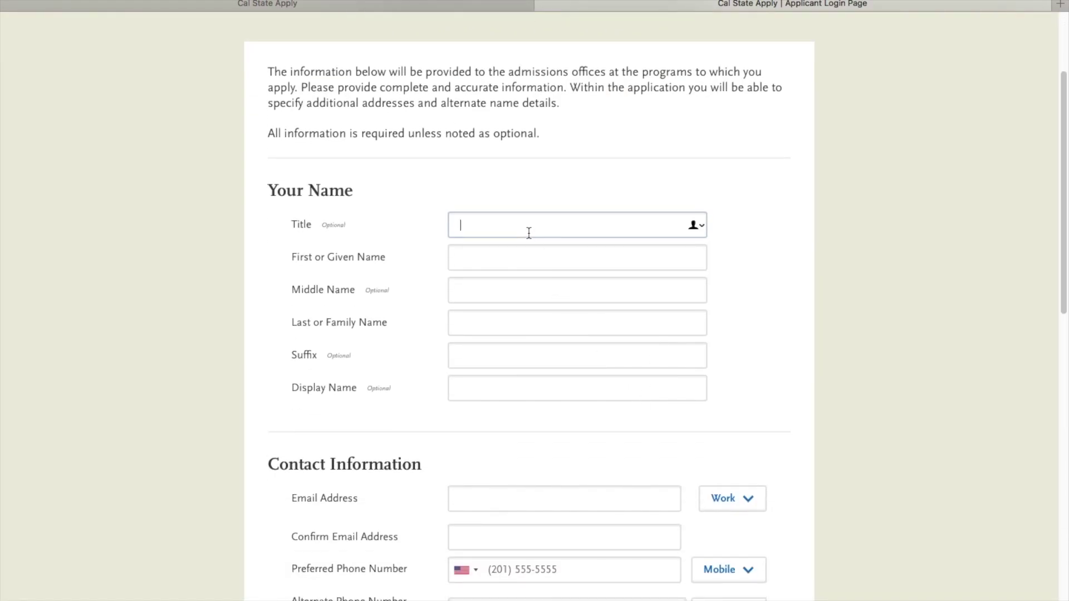
pyautogui.write('Mrs')
pyautogui.press('Tab')
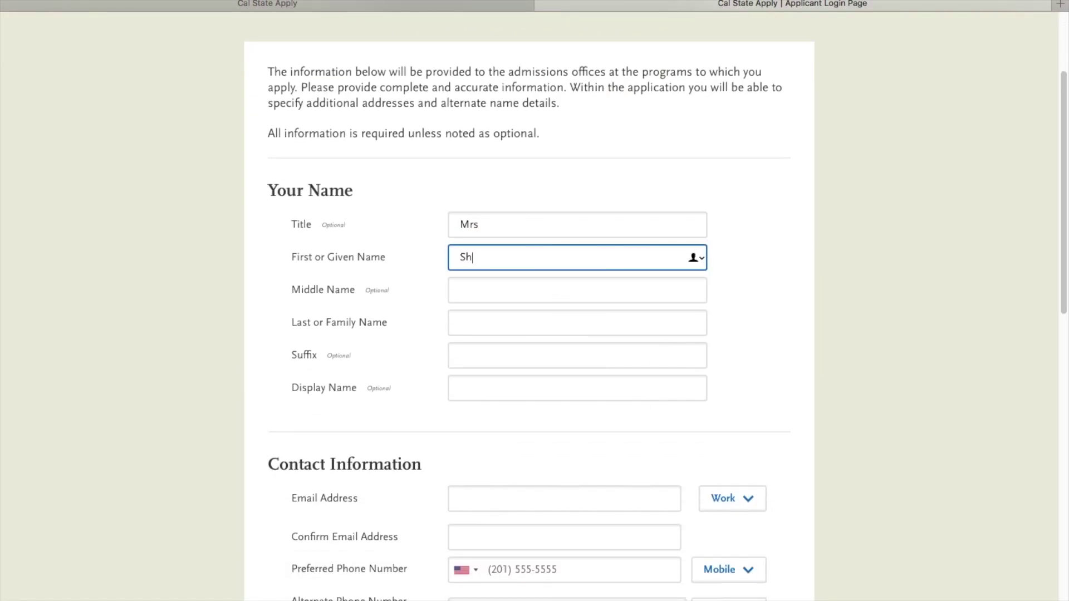
pyautogui.press('Tab')
pyautogui.press('Tab')
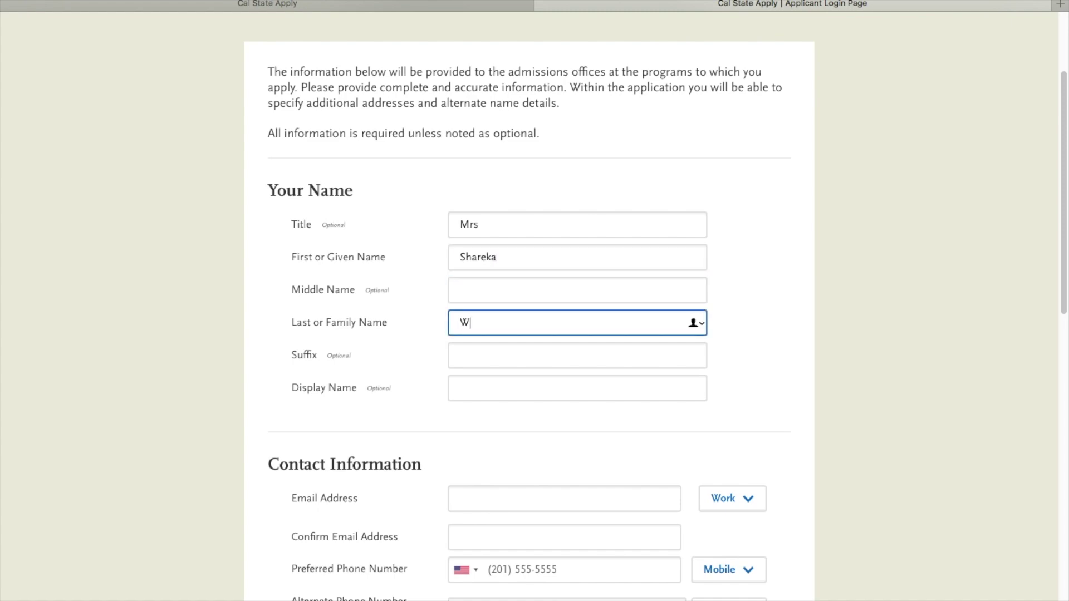
pyautogui.press('Tab')
# Step: Enter the applicant's e-mail as a School address, confirm it, and enter the preferred phone number
pyautogui.scroll(-1, 656, 306)
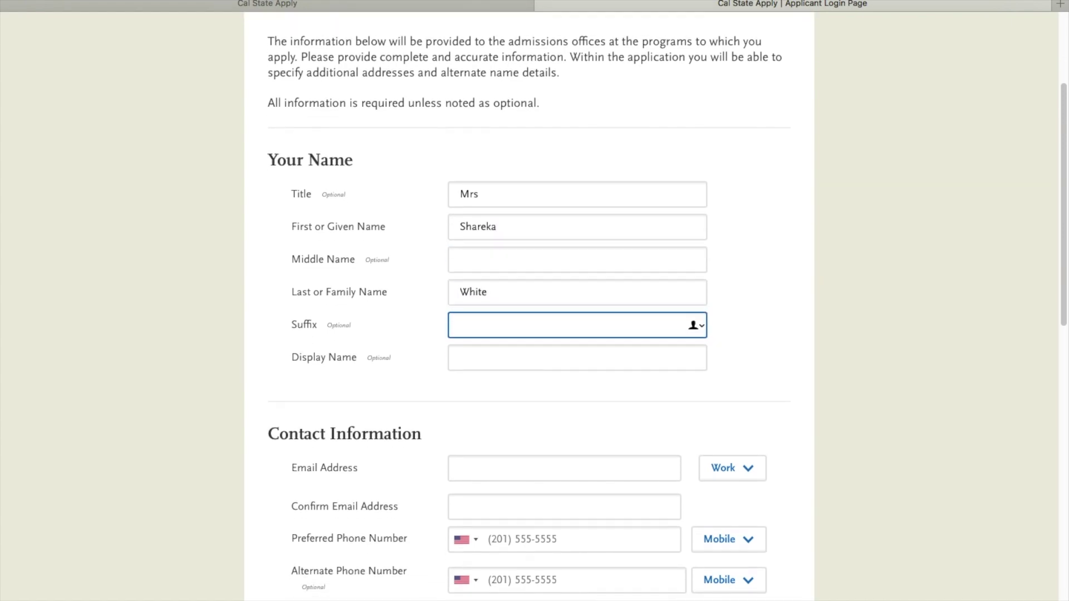
pyautogui.scroll(-5, 467, 243)
pyautogui.click(475, 292)
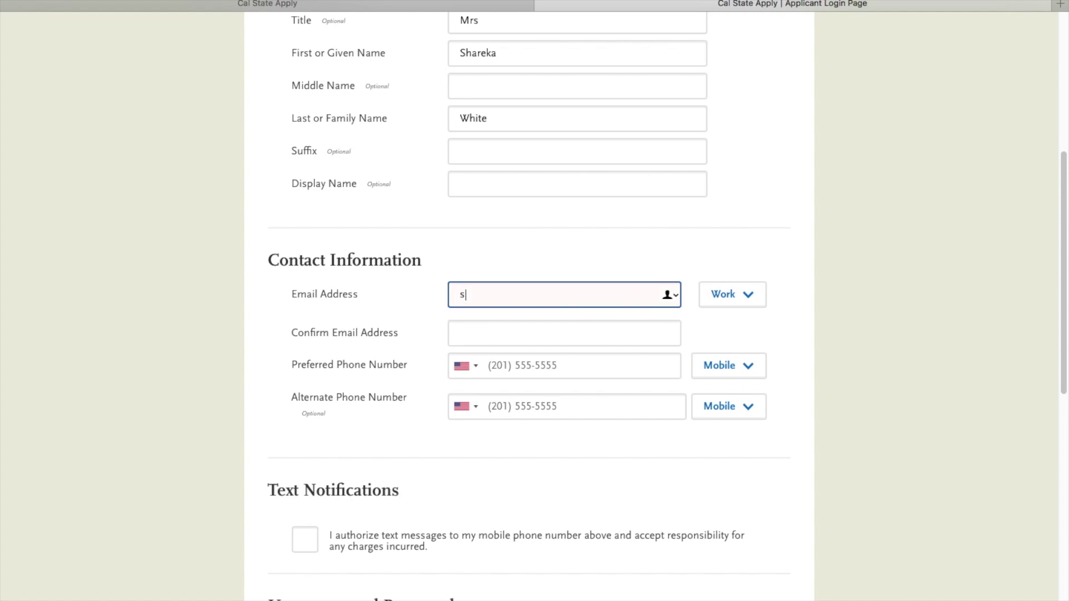
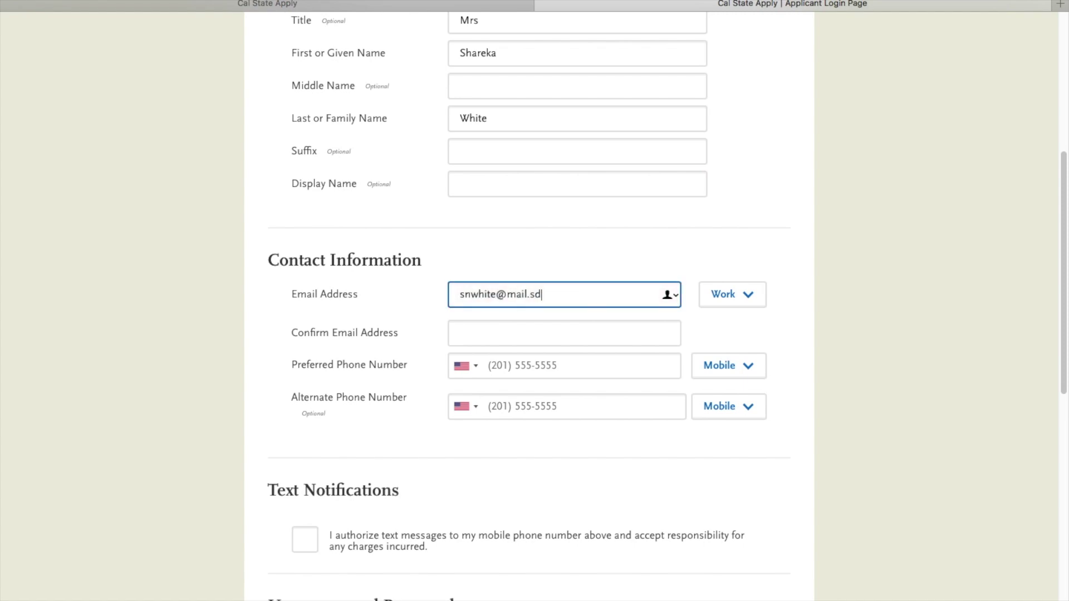
pyautogui.press('Tab')
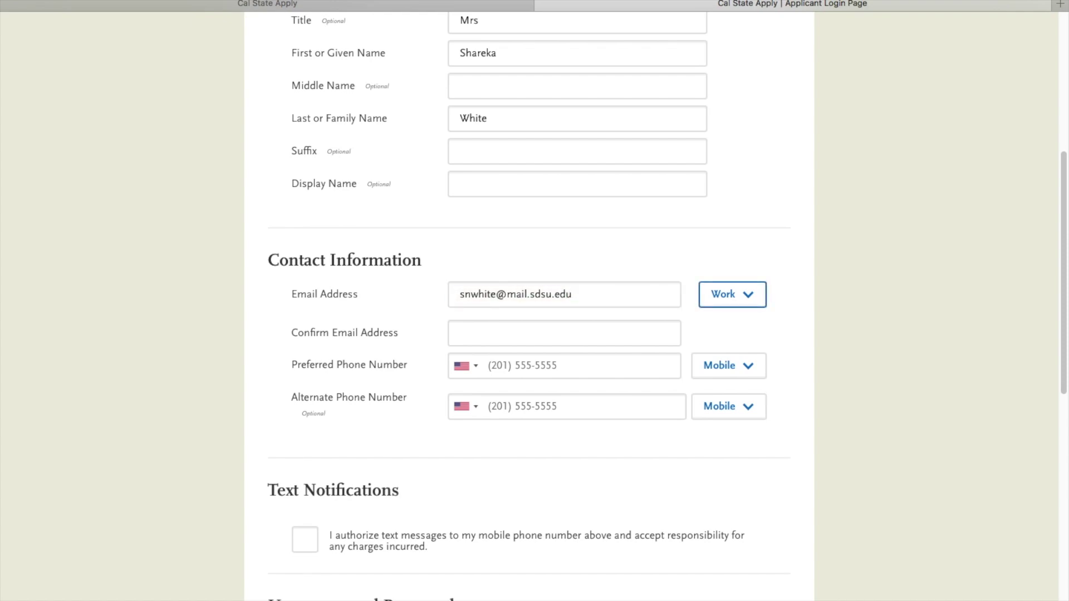
pyautogui.press('Down')
pyautogui.click(503, 331)
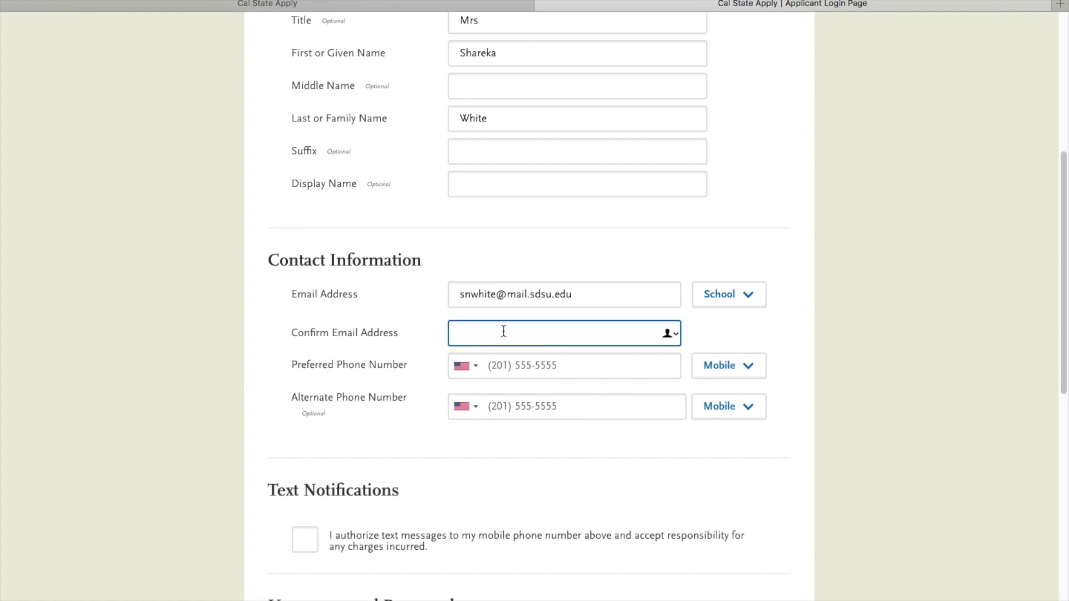
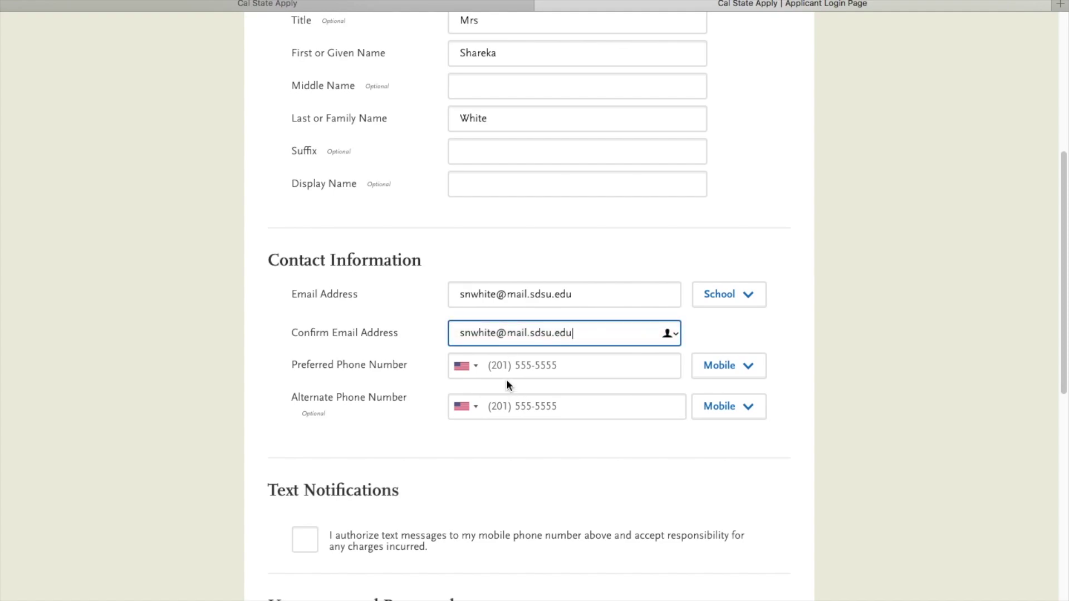
pyautogui.click(530, 372)
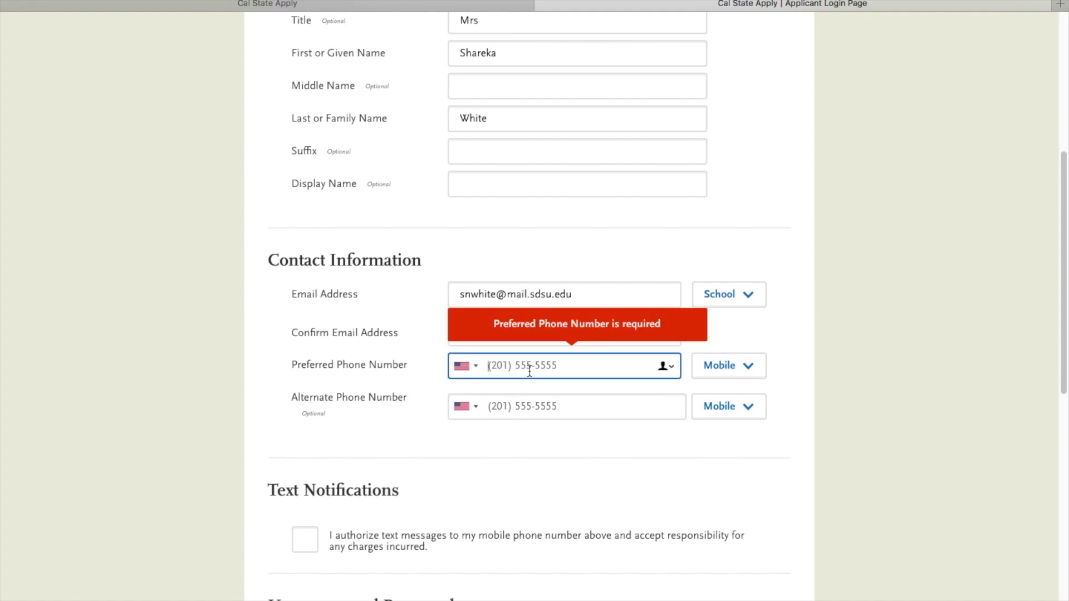
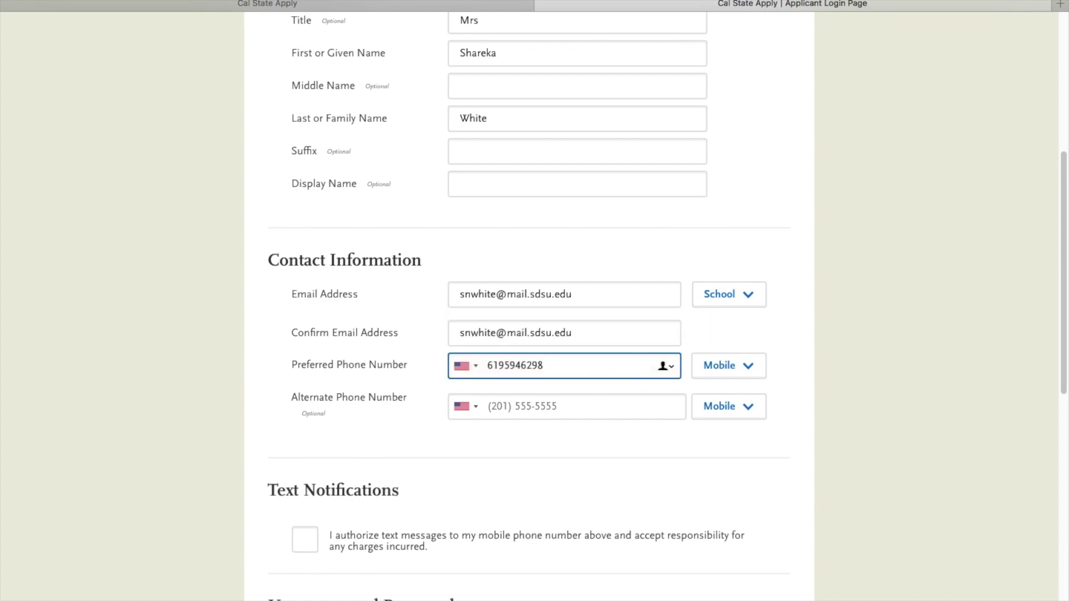
# Step: Consent to text-message notifications, choose a username, and enter and confirm the account password
pyautogui.scroll(-3, 537, 442)
pyautogui.click(305, 382)
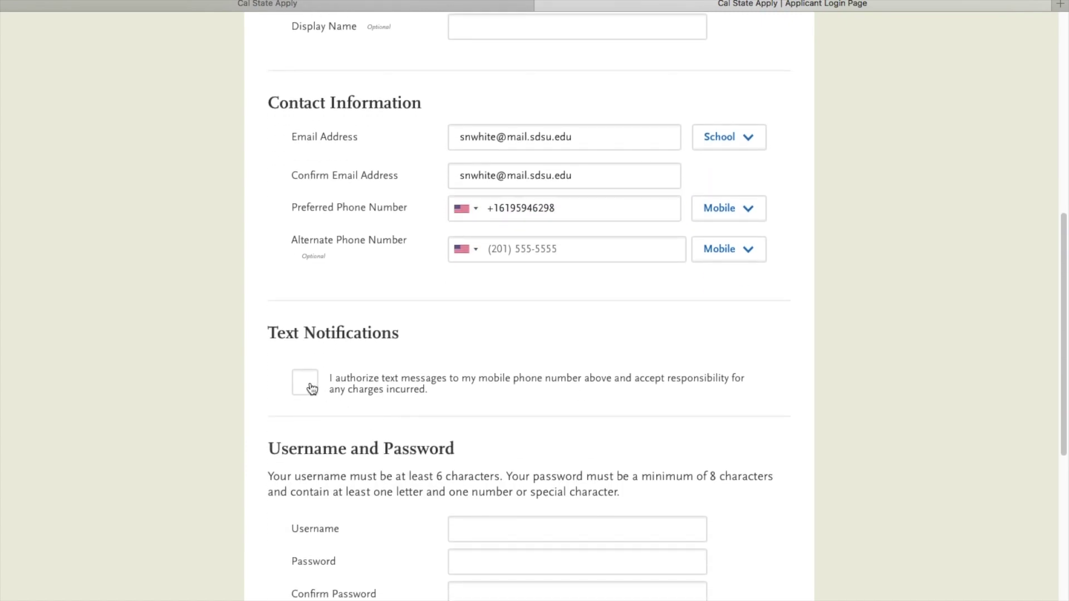
pyautogui.scroll(-3, 322, 448)
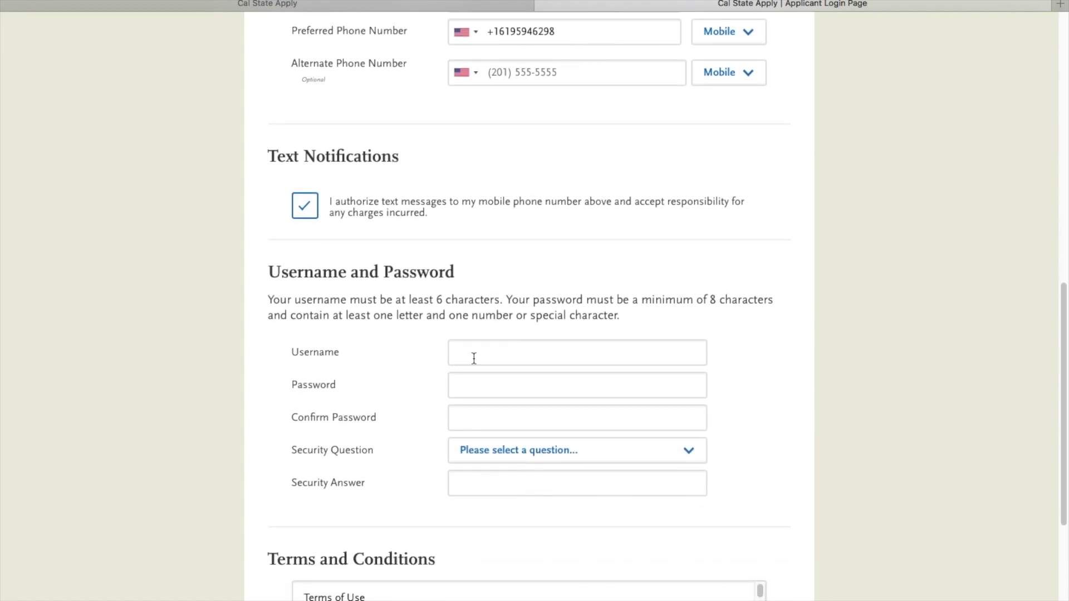
pyautogui.click(487, 354)
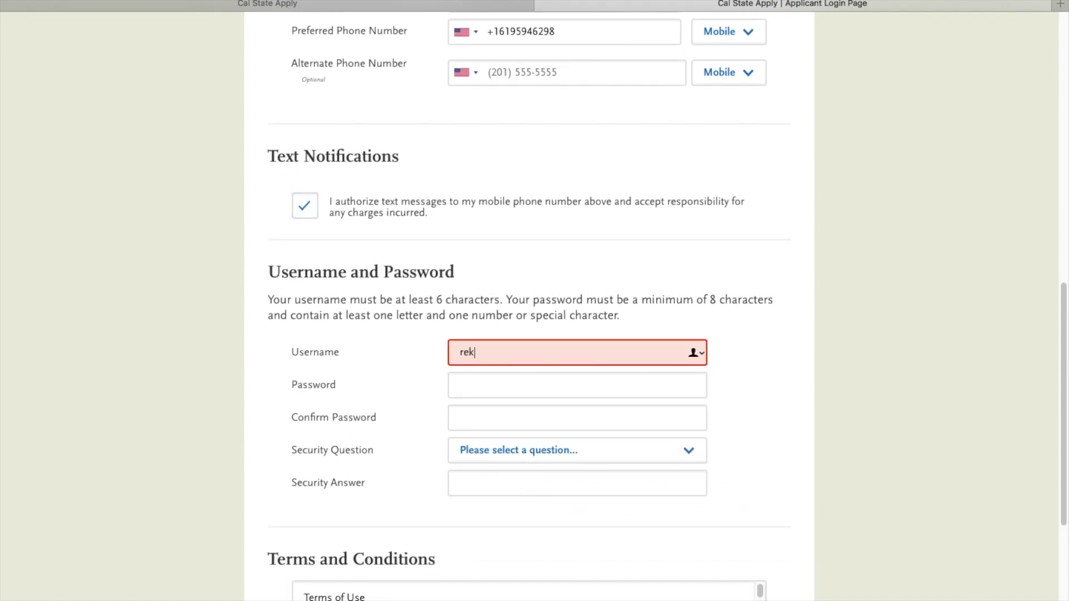
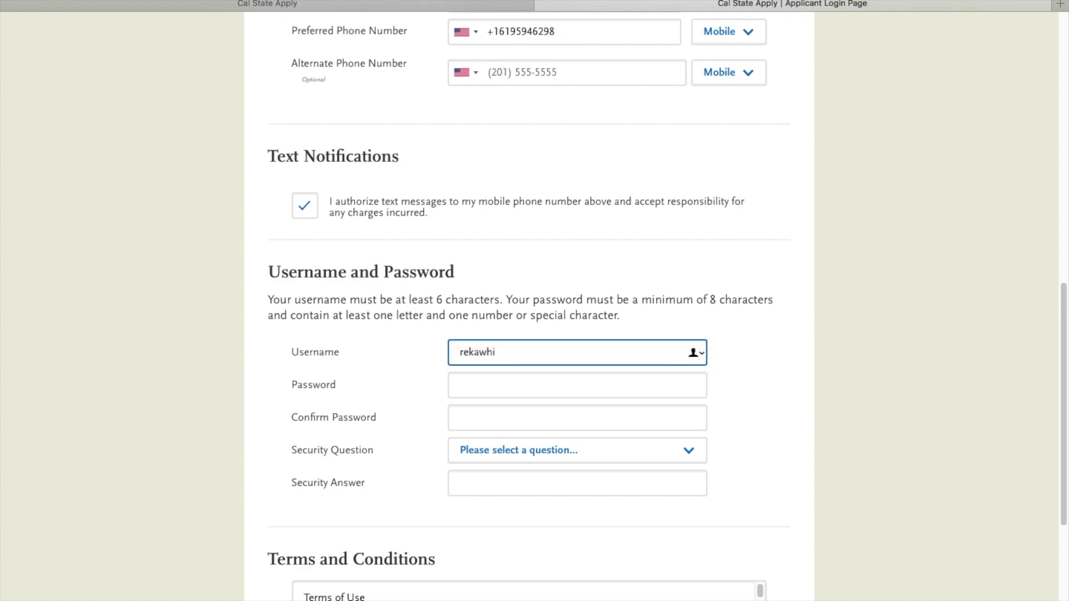
pyautogui.press('Tab')
pyautogui.write('••')
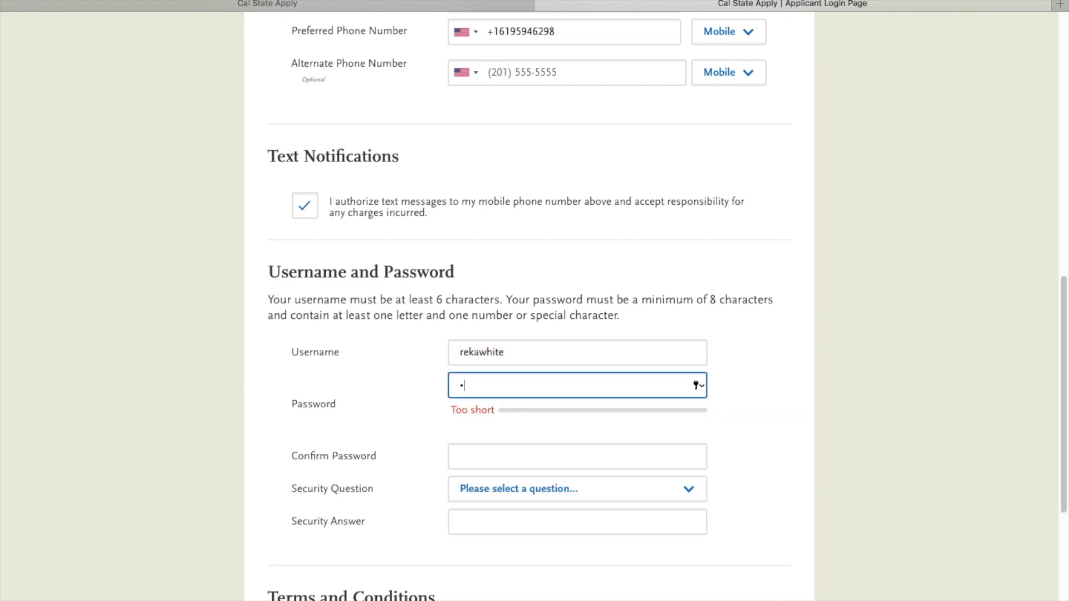
pyautogui.write('•••••••••')
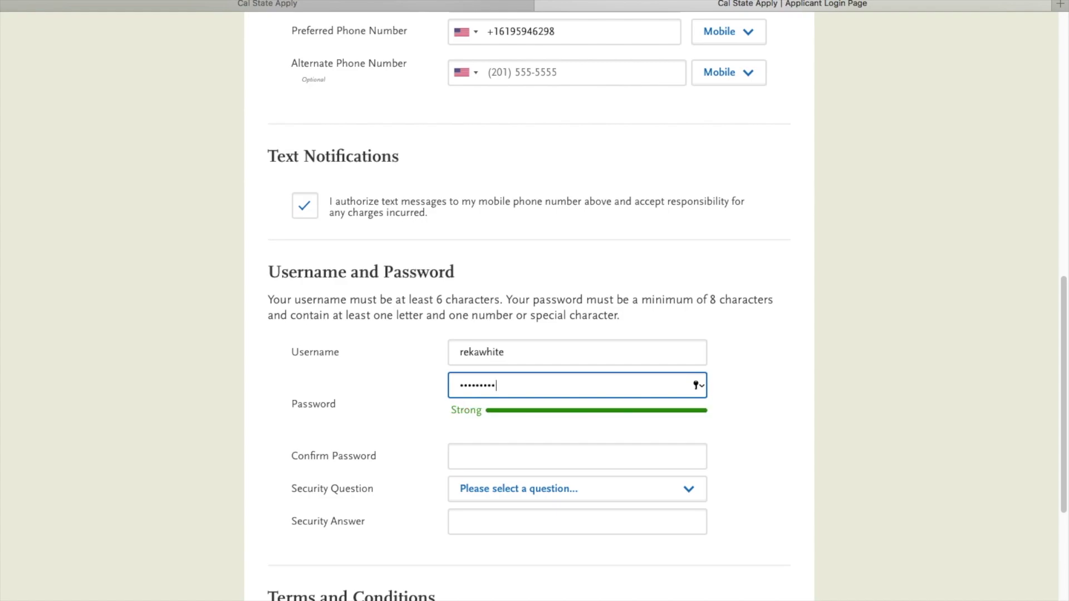
pyautogui.press('Tab')
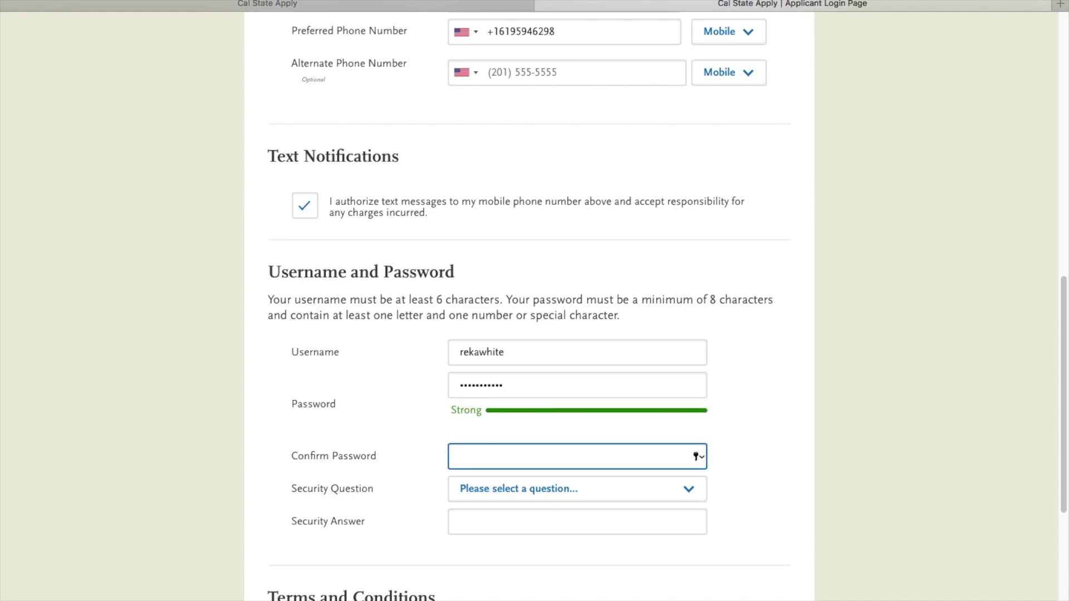
pyautogui.write('••')
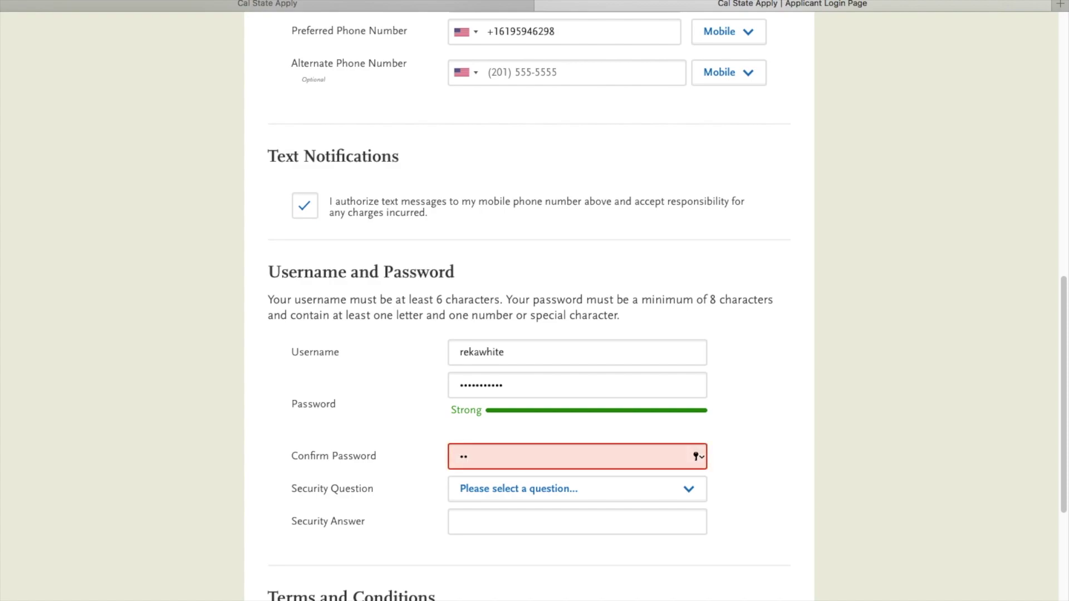
pyautogui.write('•••••••••')
# Step: Select 'What is your favorite color?' as the security question and enter its answer
pyautogui.click(633, 494)
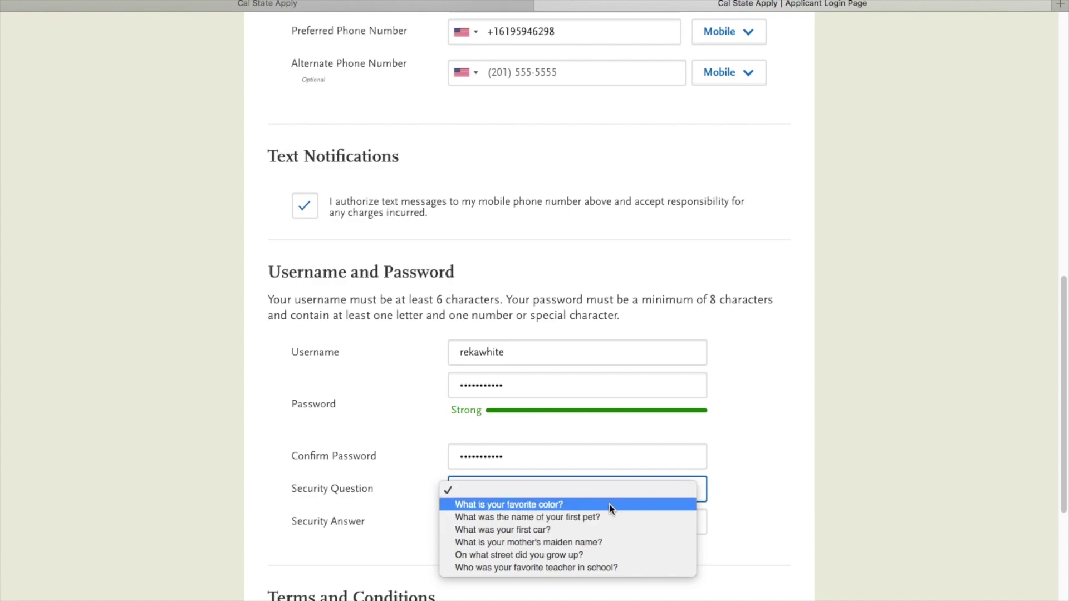
pyautogui.click(610, 505)
pyautogui.click(573, 518)
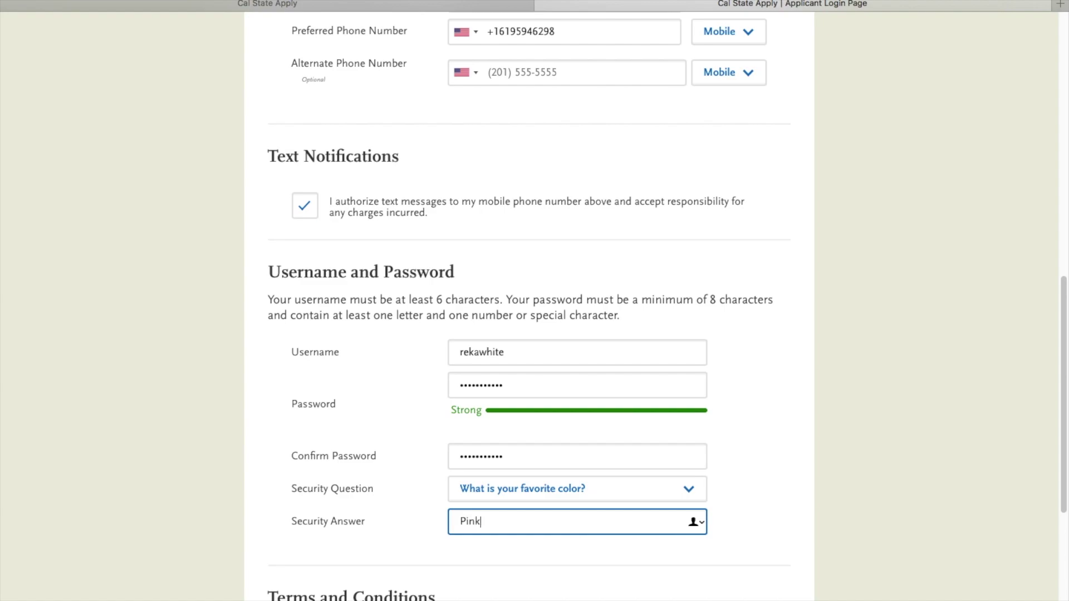
pyautogui.scroll(-5, 787, 526)
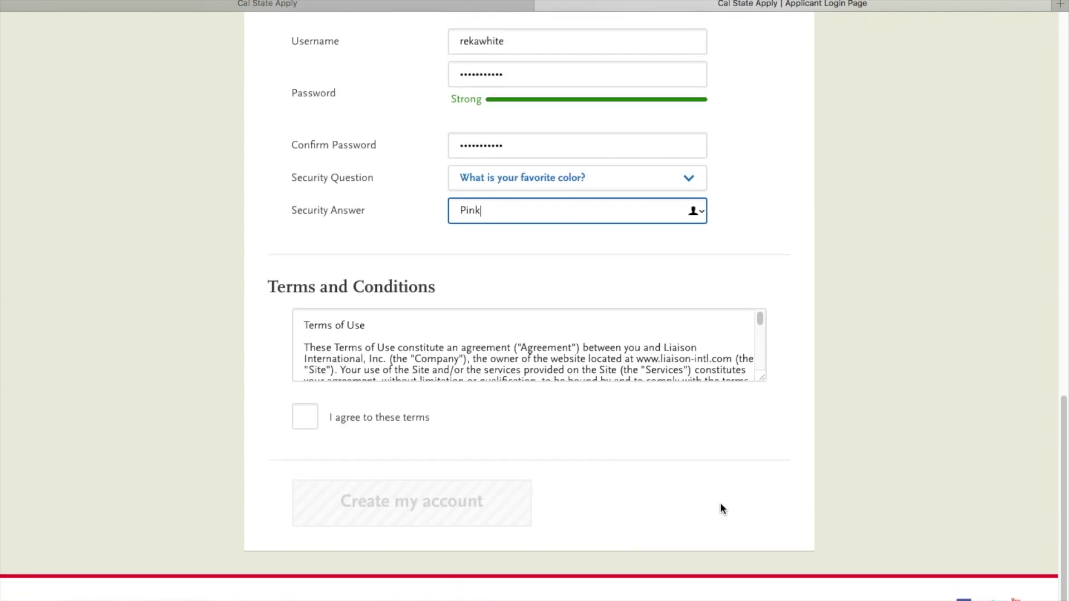
# Step: Agree to the terms, choose Create my account, and continue past the Account Created dialog
pyautogui.click(305, 429)
pyautogui.click(344, 506)
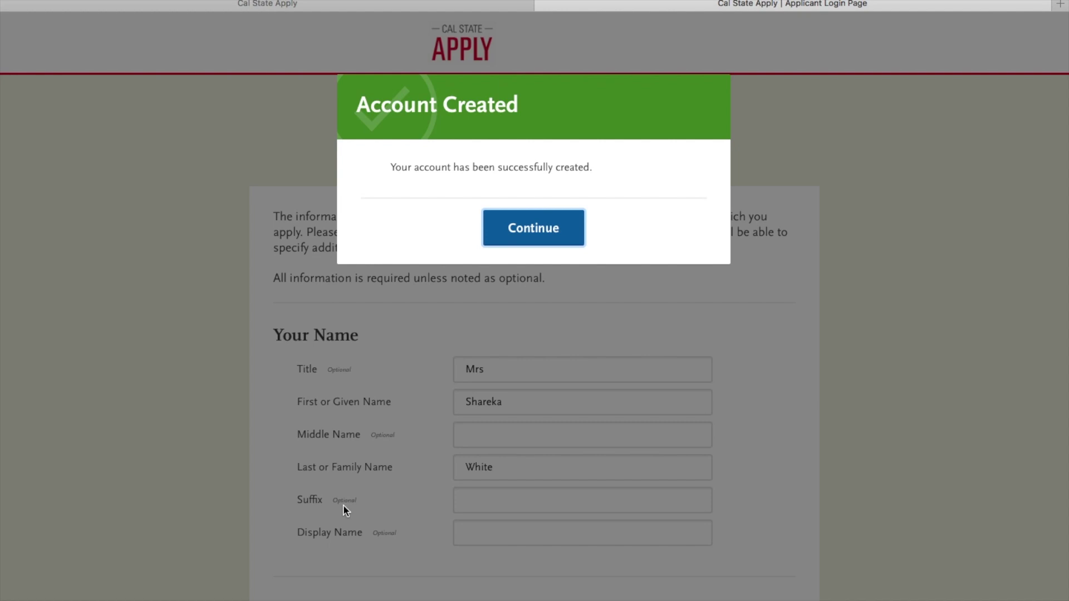
pyautogui.click(526, 233)
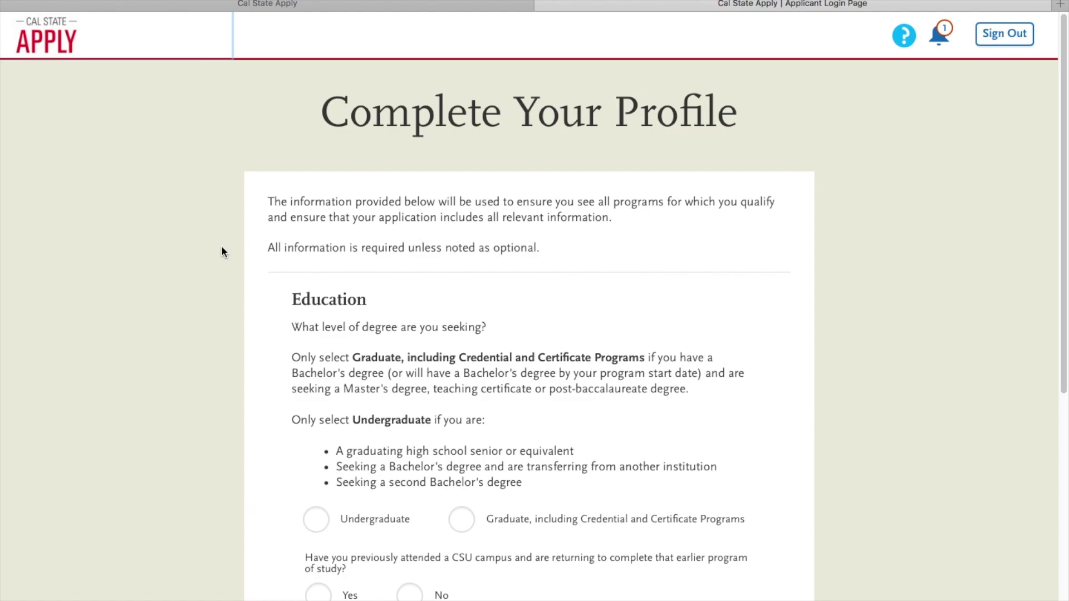
# Step: Answer Undergraduate, Graduating High School Senior, No college credits, and No prior CSU attendance
pyautogui.scroll(-3, 221, 248)
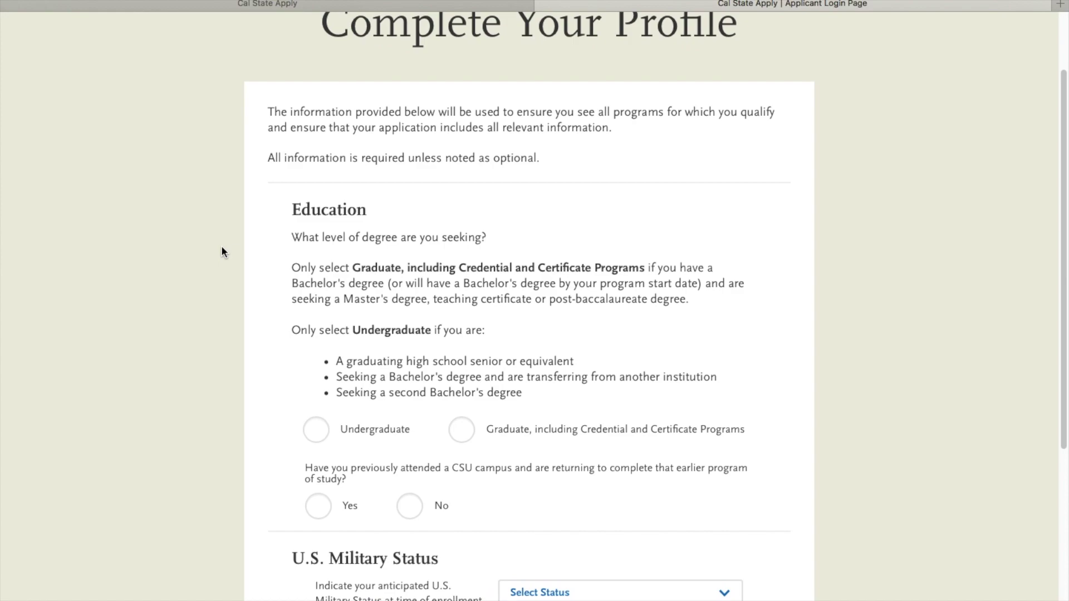
pyautogui.scroll(-1, 222, 247)
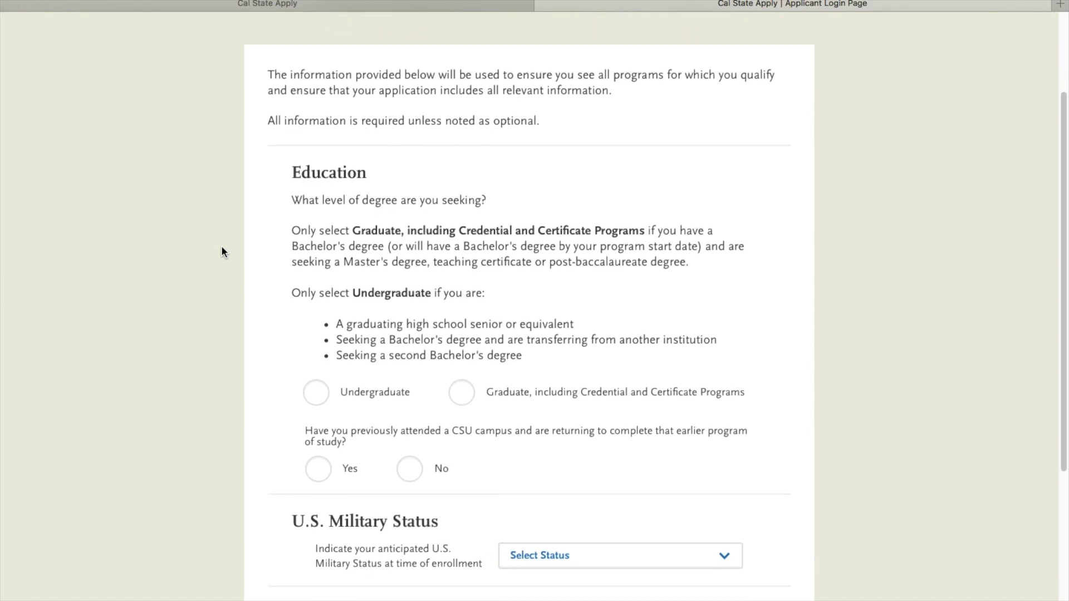
pyautogui.scroll(-1, 222, 251)
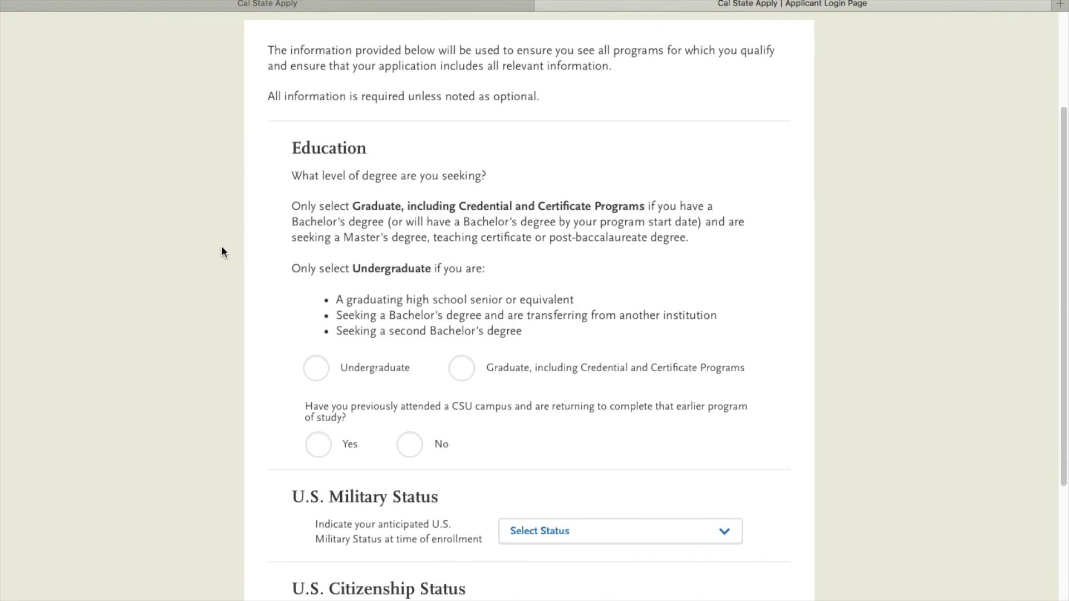
pyautogui.click(312, 376)
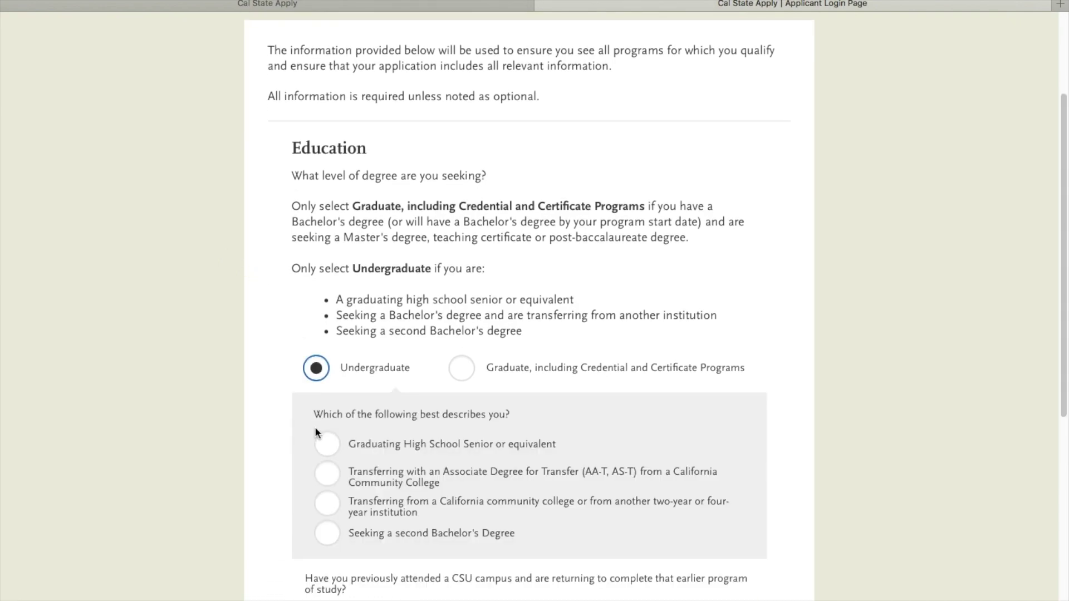
pyautogui.click(328, 445)
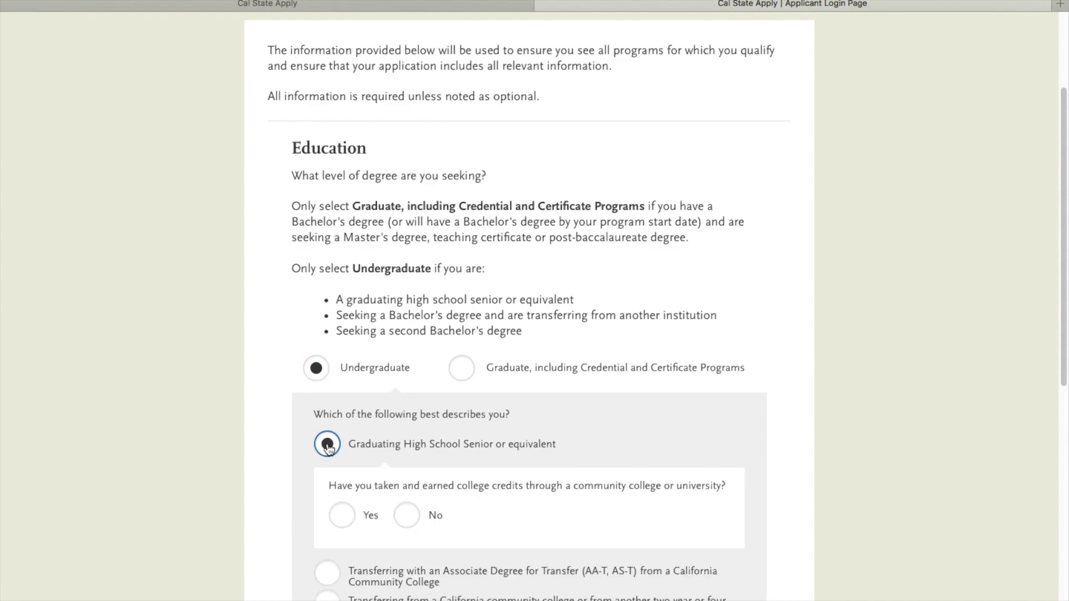
pyautogui.scroll(-5, 328, 447)
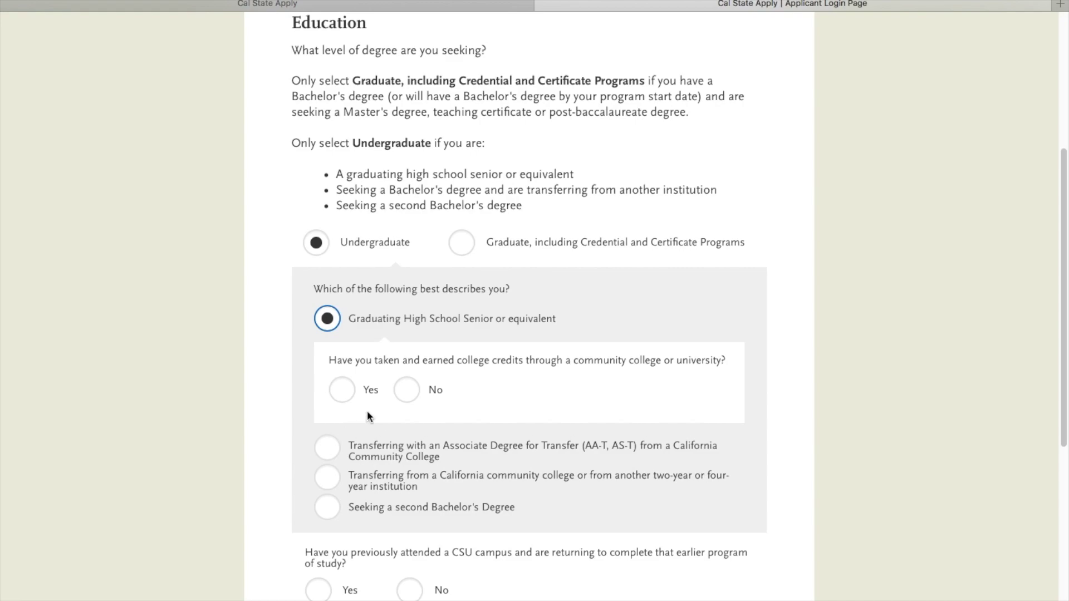
pyautogui.click(406, 390)
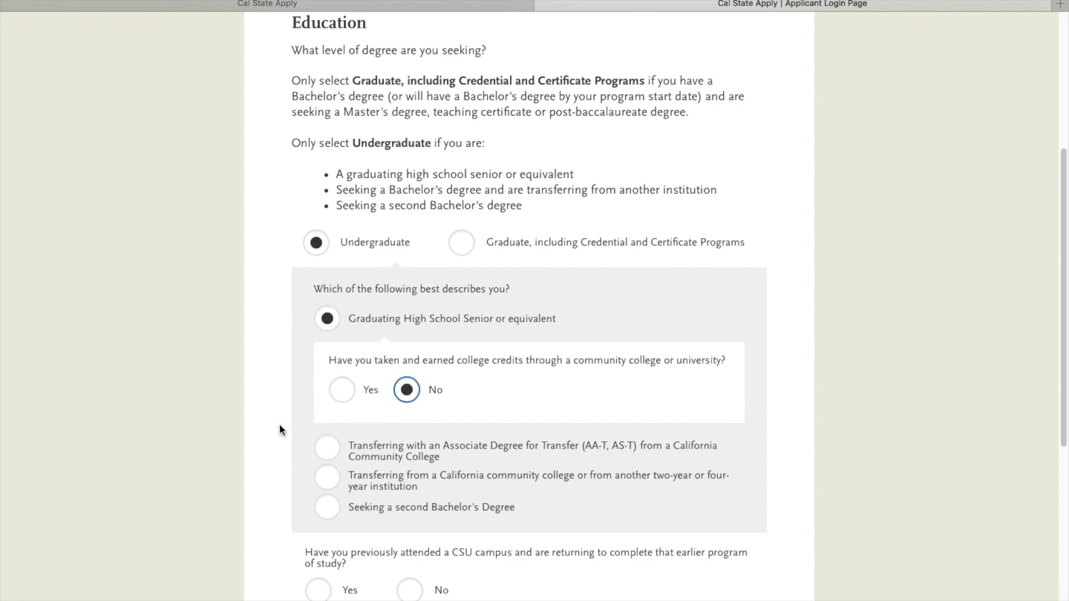
pyautogui.scroll(-7, 280, 428)
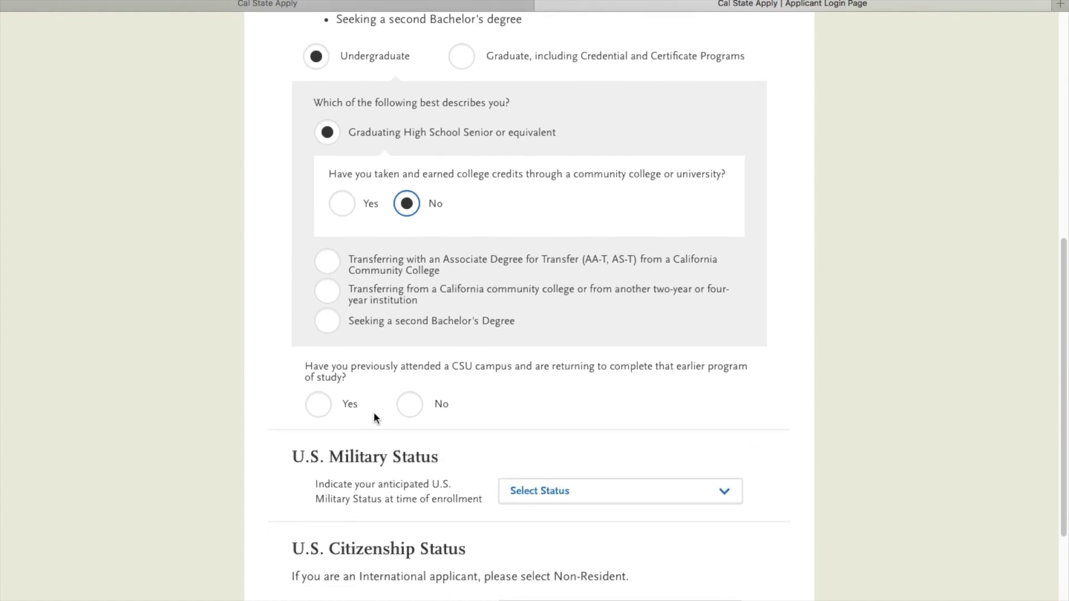
pyautogui.click(409, 405)
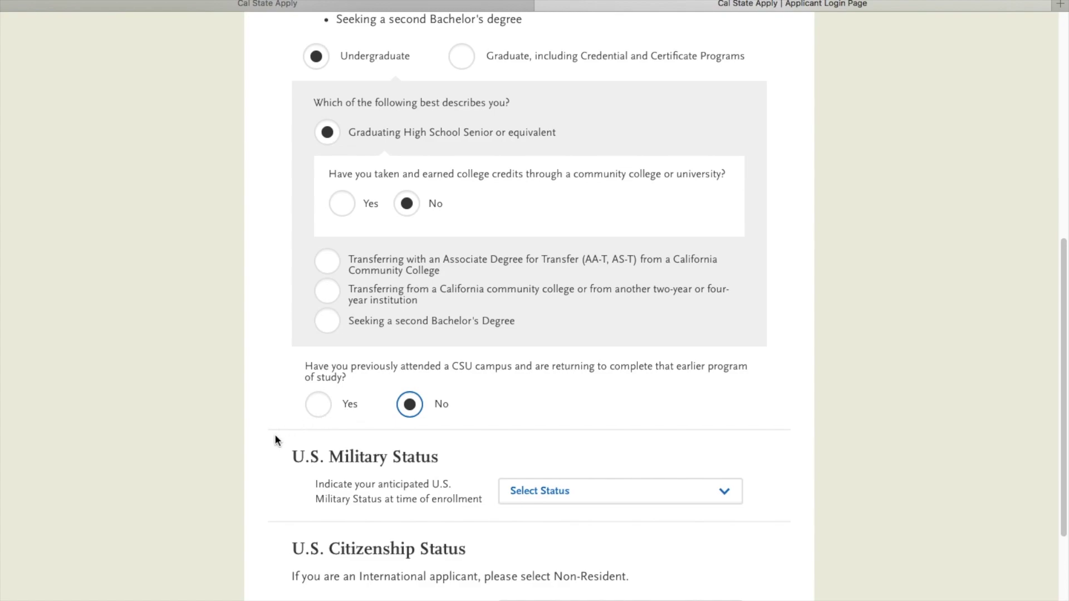
# Step: Set Military Status to Not a Member and Citizenship to U.S. Citizen, then save the profile
pyautogui.scroll(-7, 275, 433)
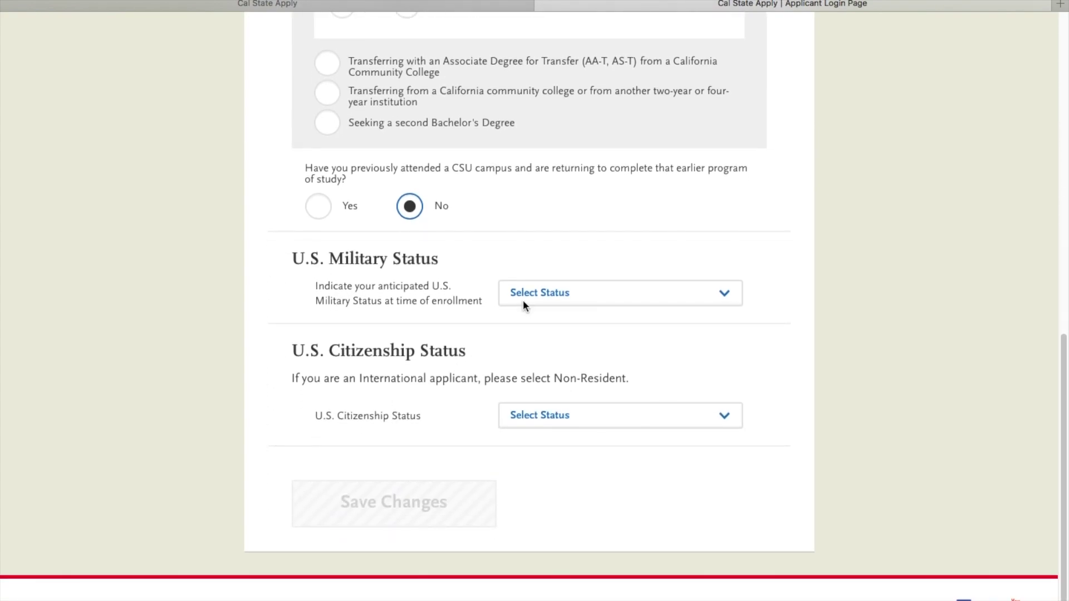
pyautogui.click(523, 304)
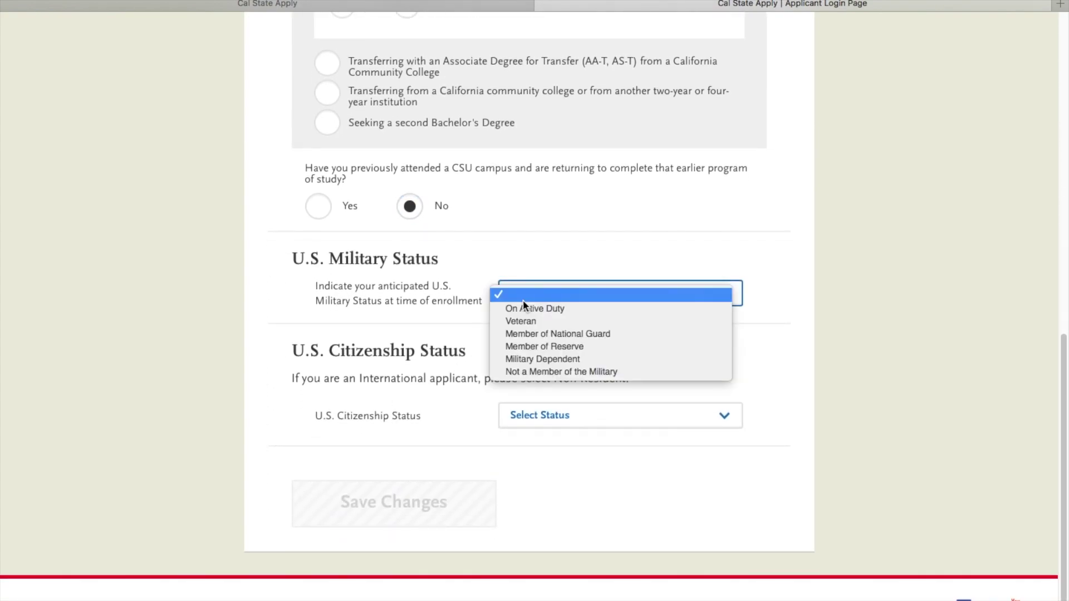
pyautogui.click(526, 370)
pyautogui.click(539, 415)
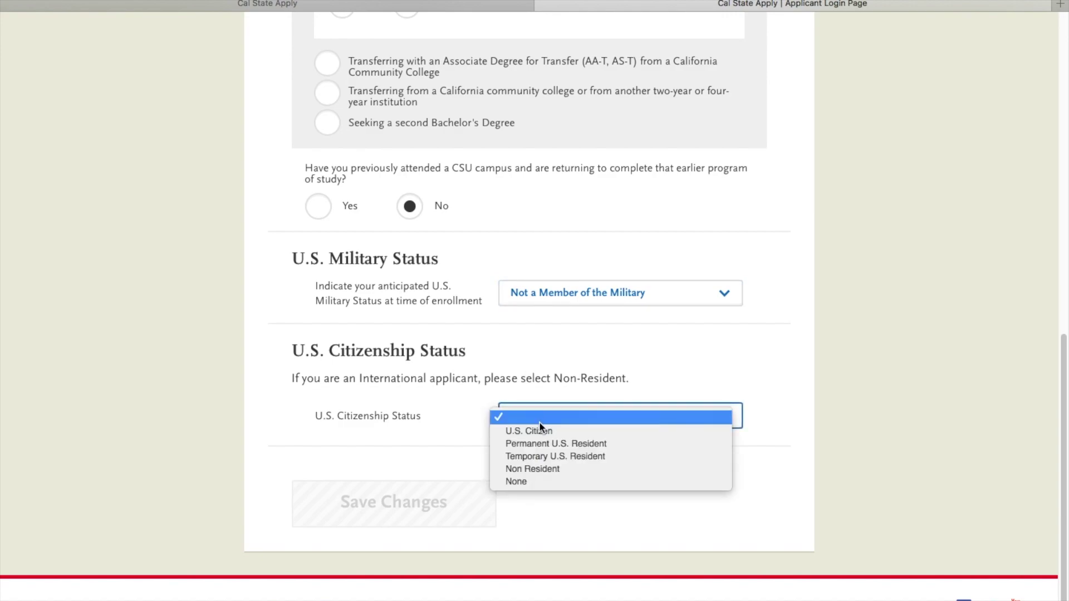
pyautogui.click(540, 429)
pyautogui.click(461, 496)
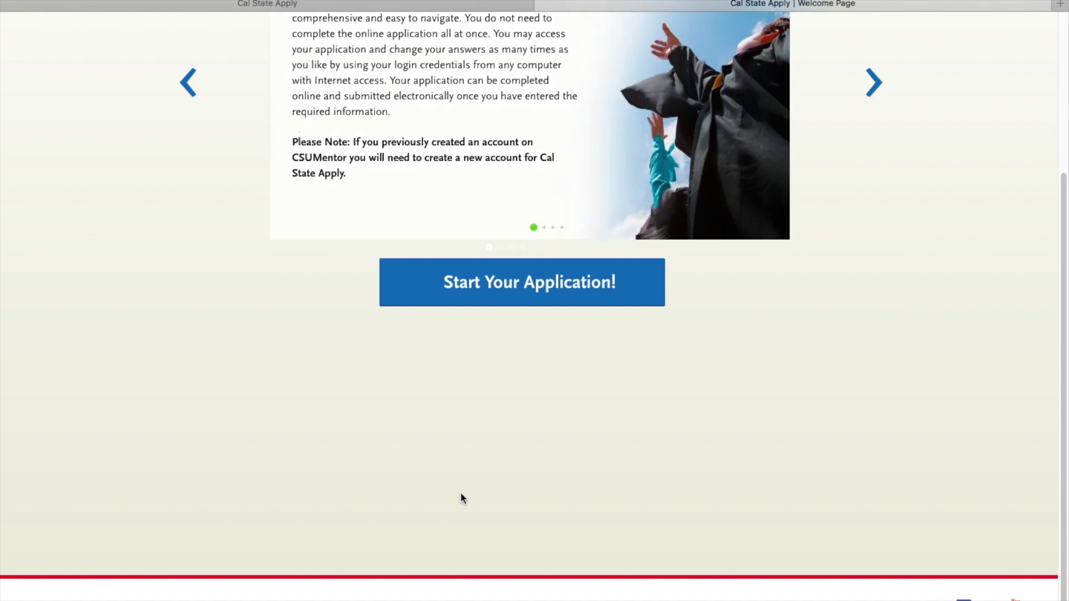
pyautogui.scroll(5, 459, 492)
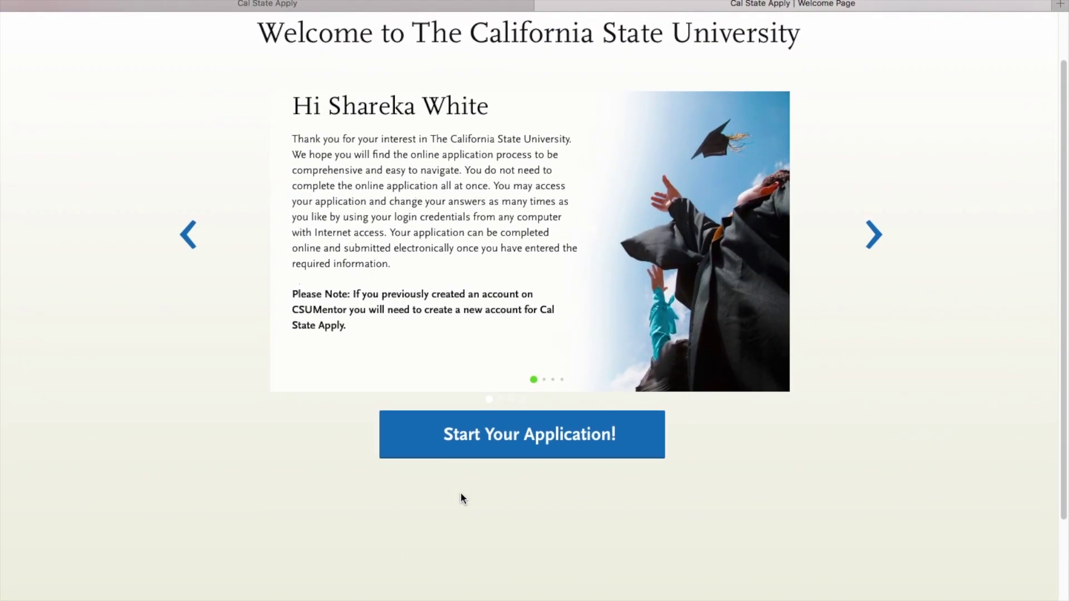
pyautogui.scroll(2, 460, 492)
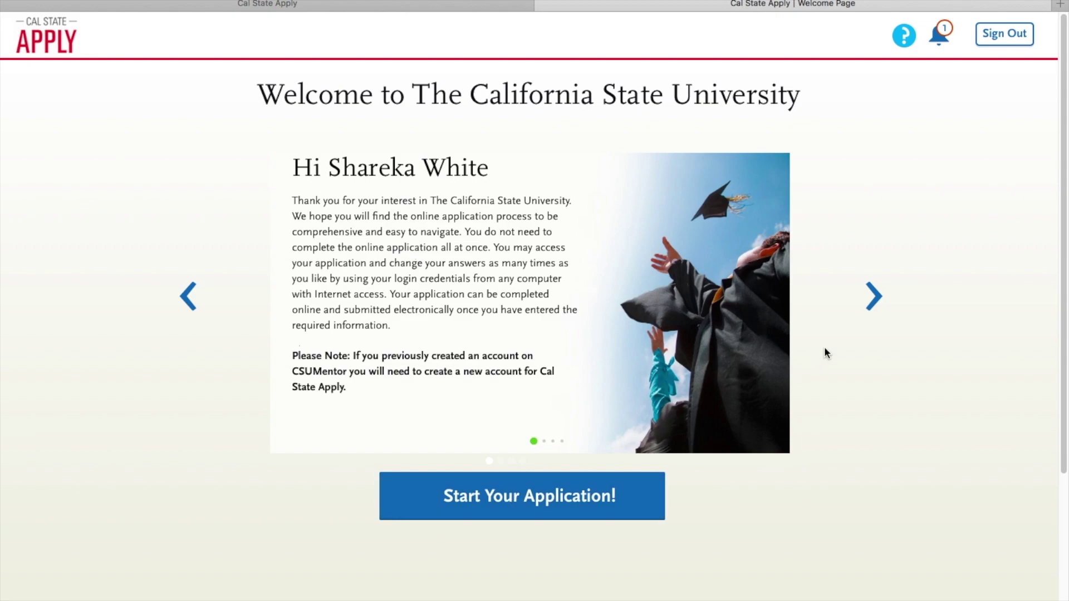
pyautogui.click(871, 307)
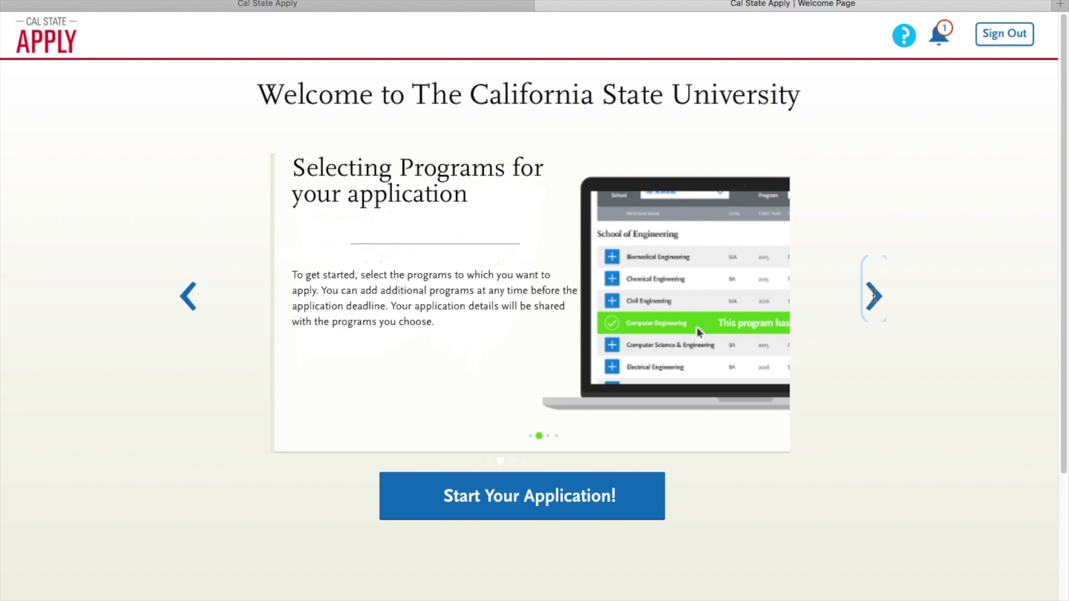
pyautogui.click(873, 295)
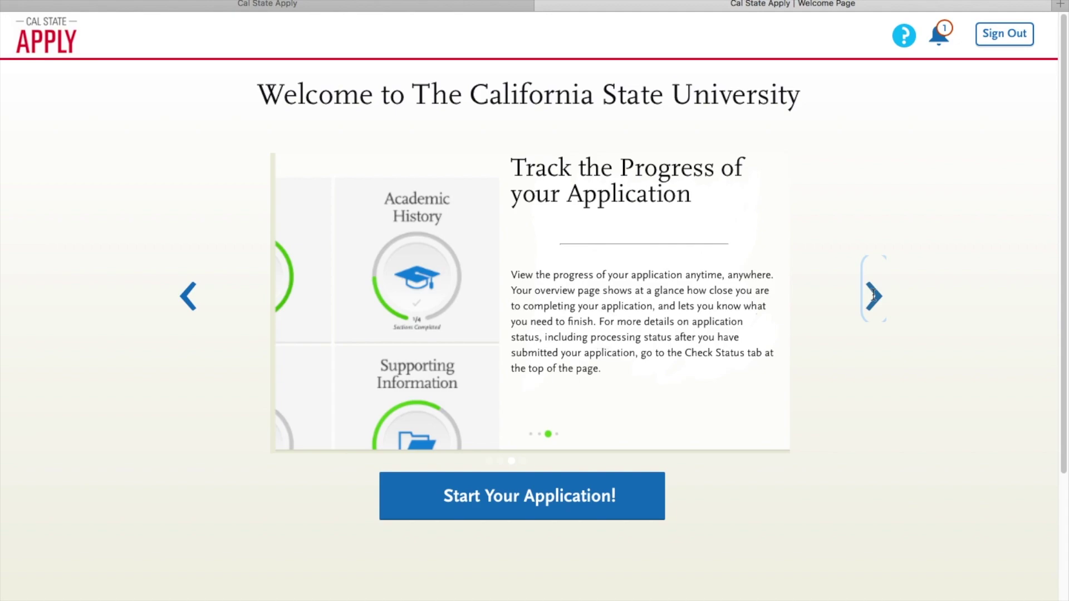
pyautogui.click(873, 295)
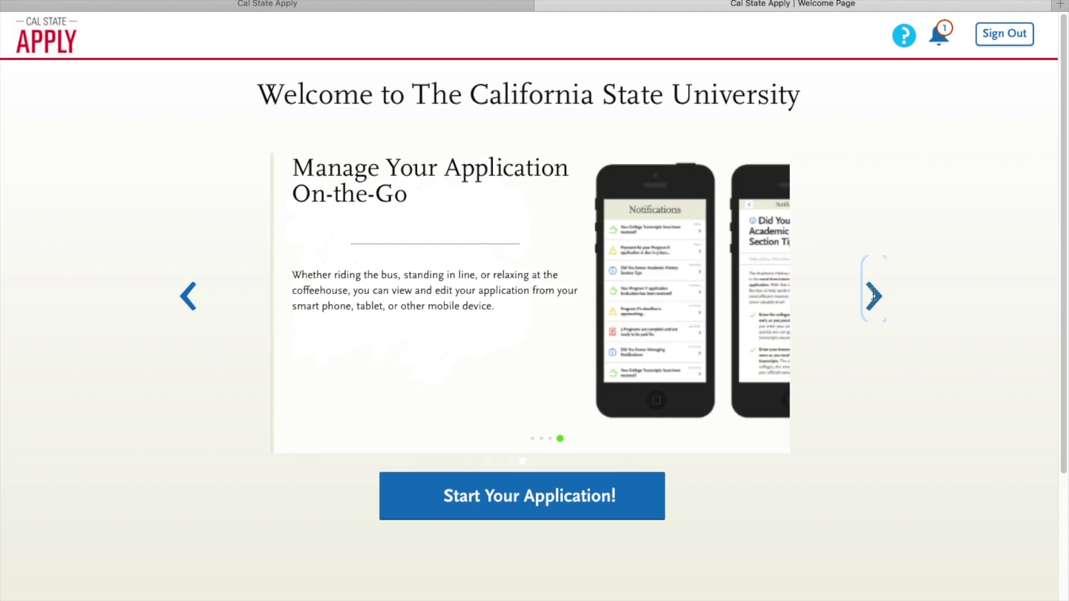
pyautogui.click(873, 295)
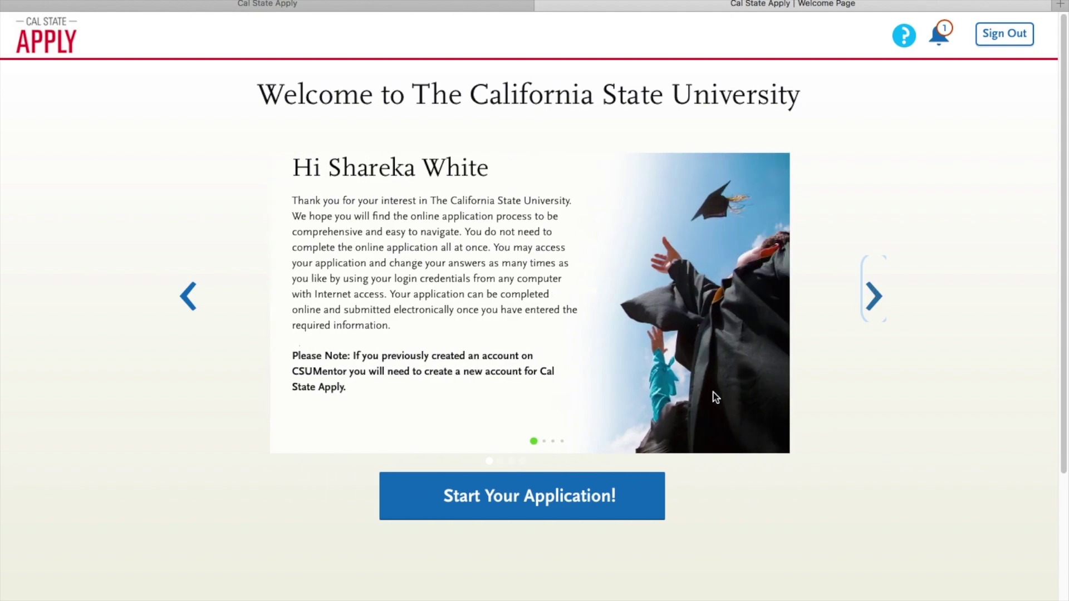
pyautogui.click(553, 496)
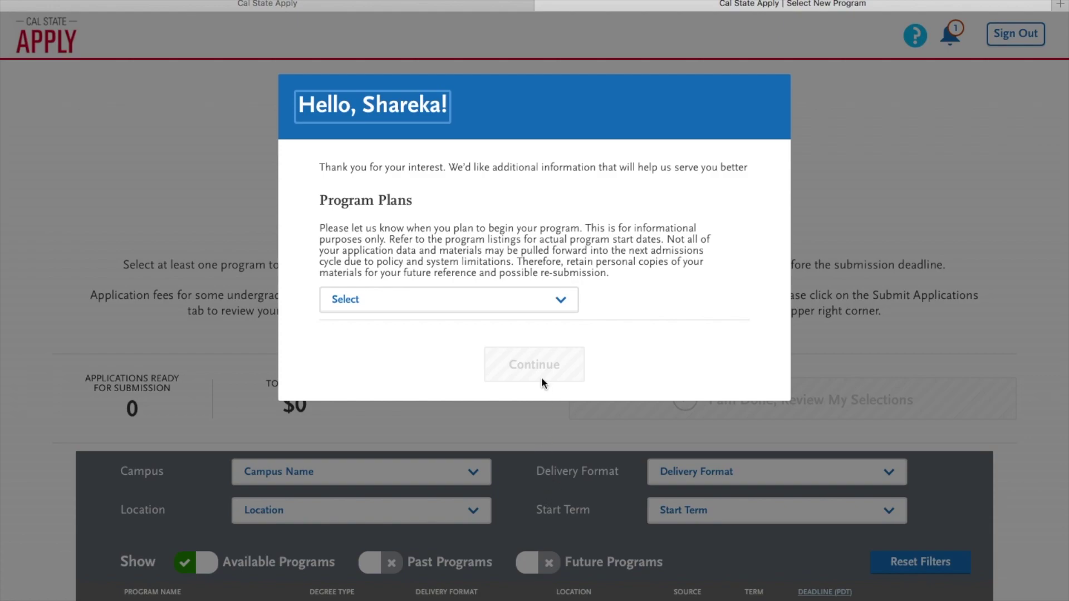
# Step: Choose Fall, 2018 as the planned start term in Program Plans
pyautogui.click(523, 310)
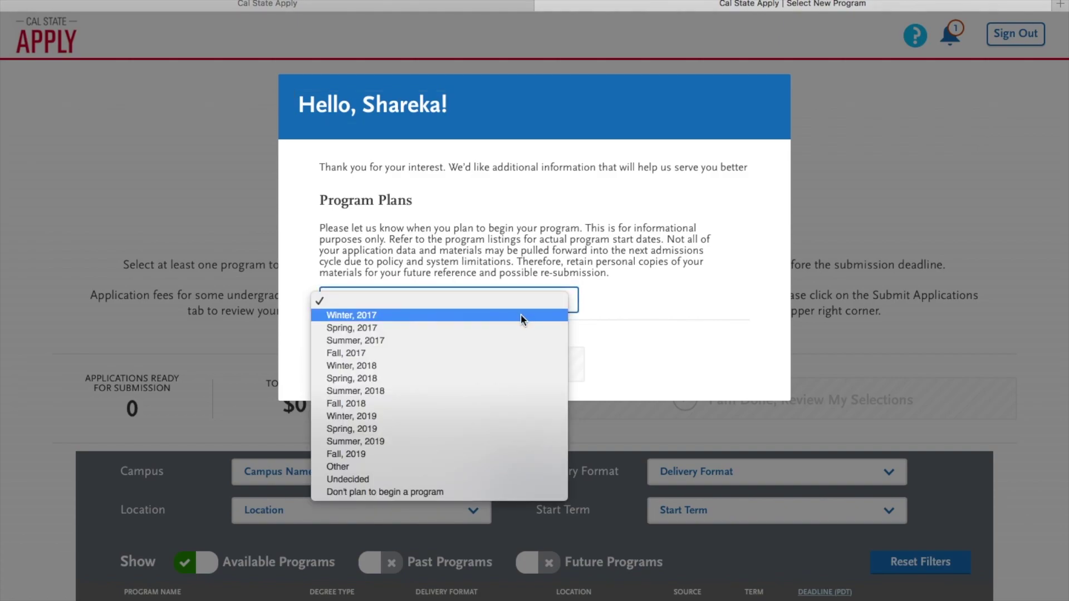
pyautogui.click(516, 404)
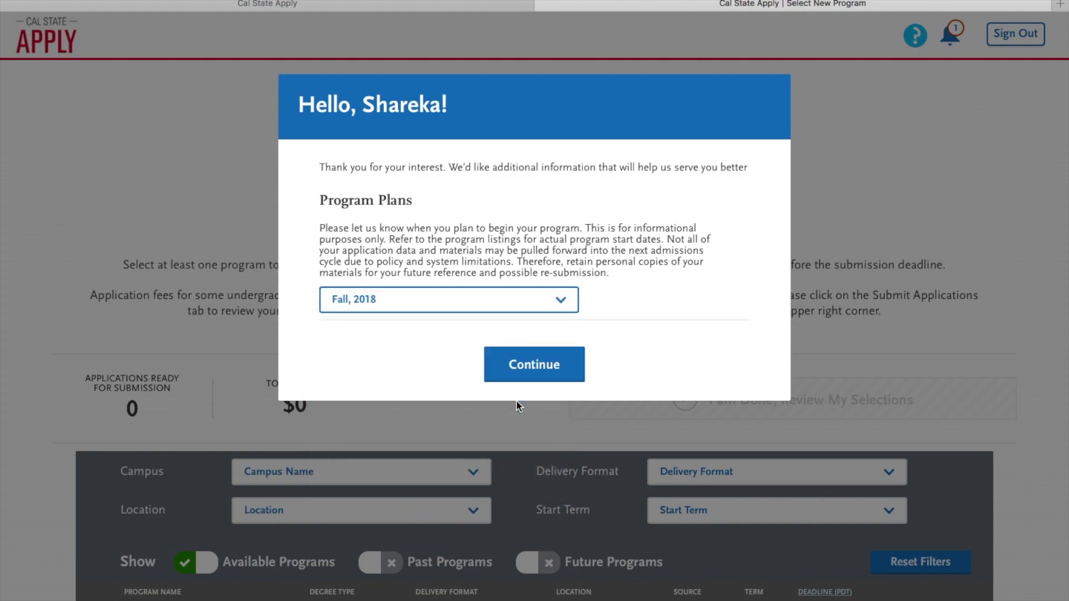
# Step: Add San Diego State's Face to Face Aerospace Engineering program and finish reviewing selections
pyautogui.click(526, 365)
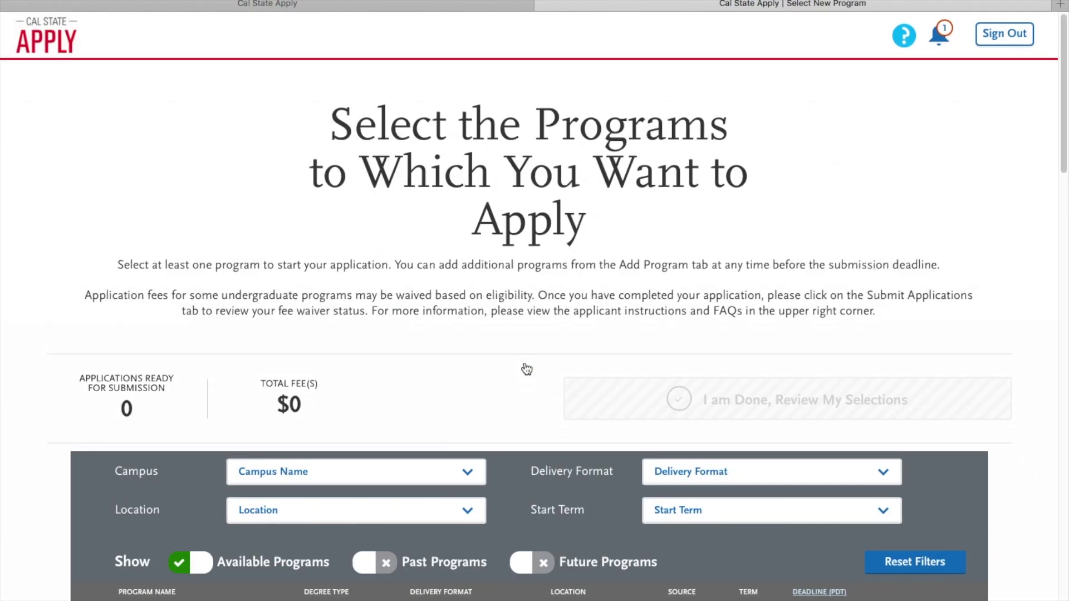
pyautogui.scroll(-5, 525, 367)
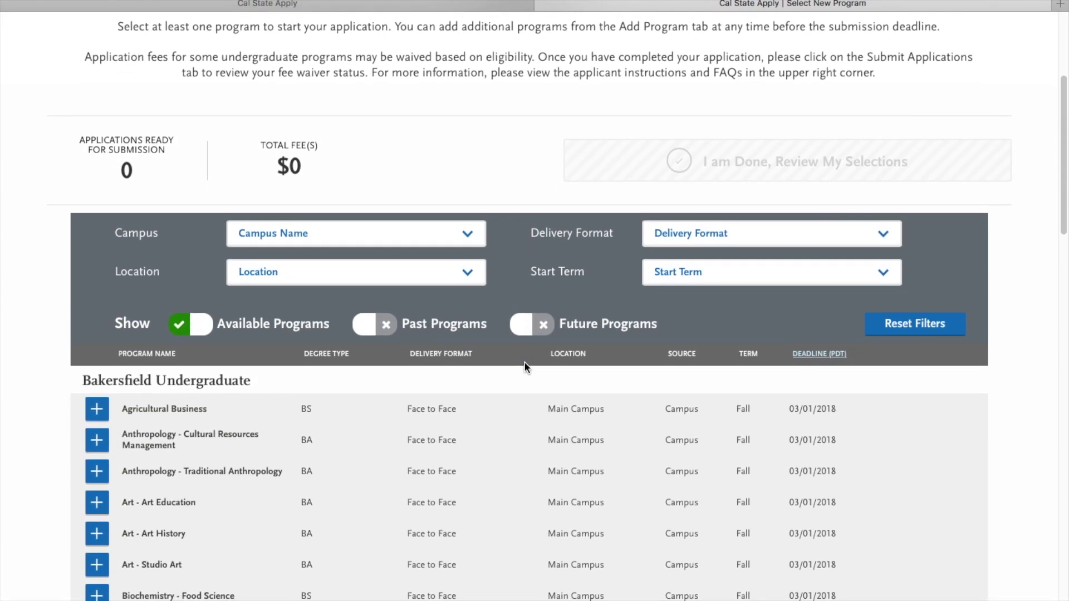
pyautogui.click(390, 233)
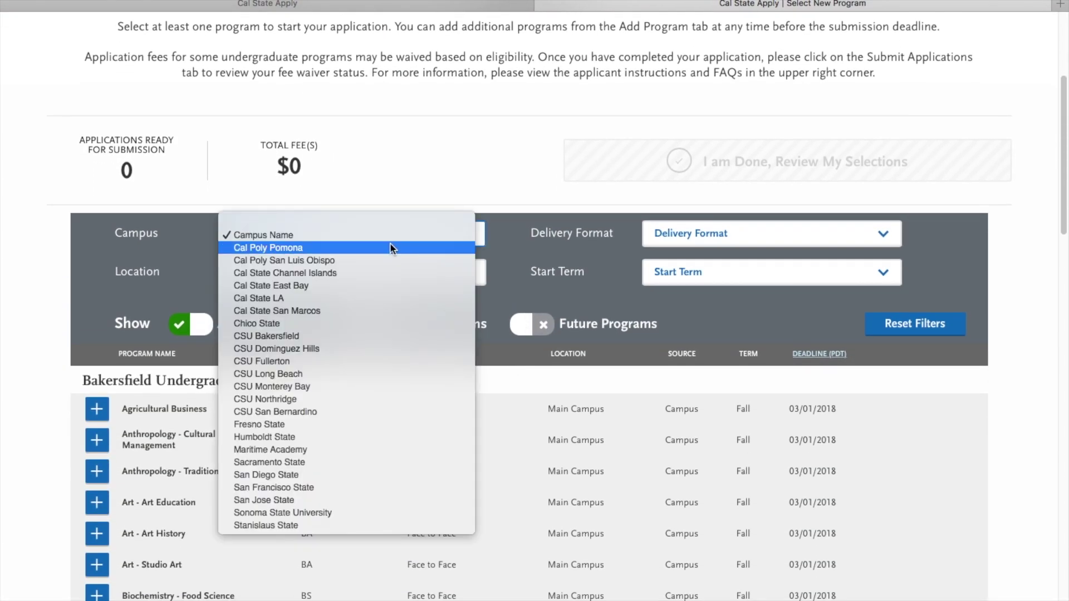
pyautogui.click(368, 474)
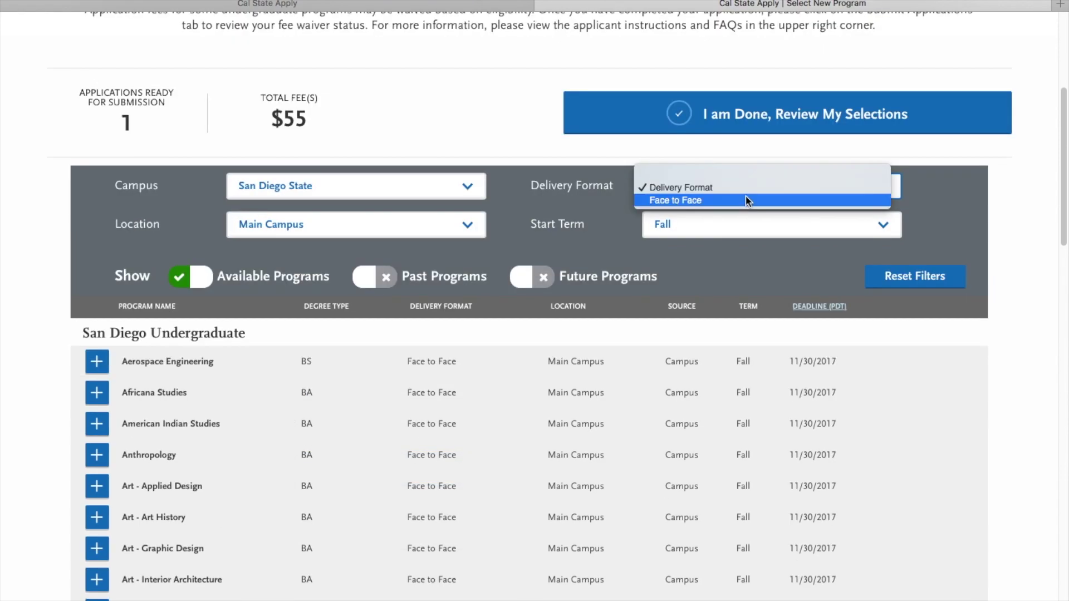
pyautogui.click(745, 199)
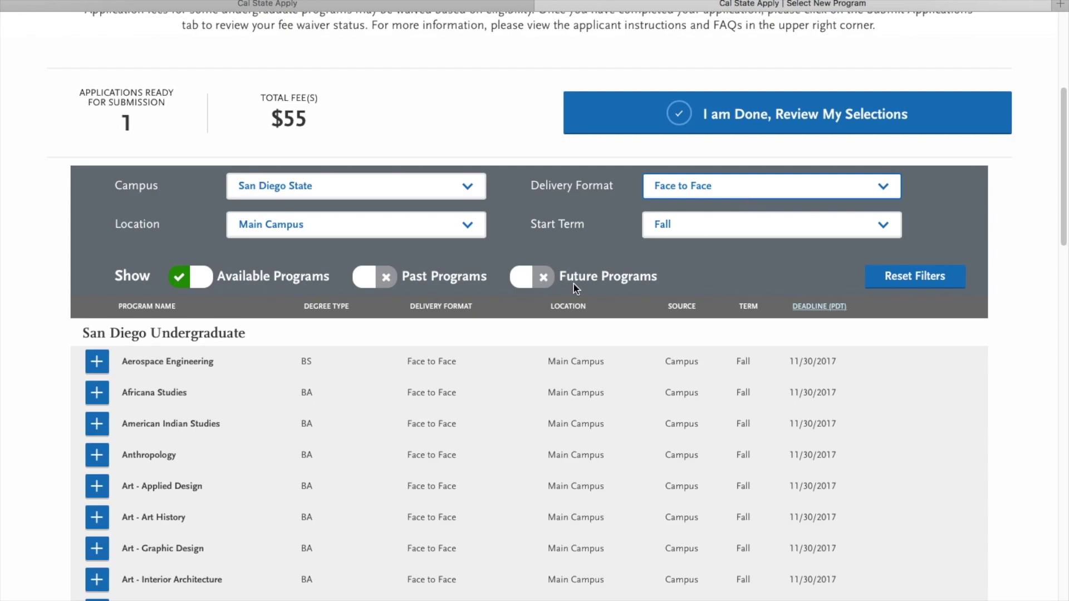
pyautogui.scroll(-1, 573, 283)
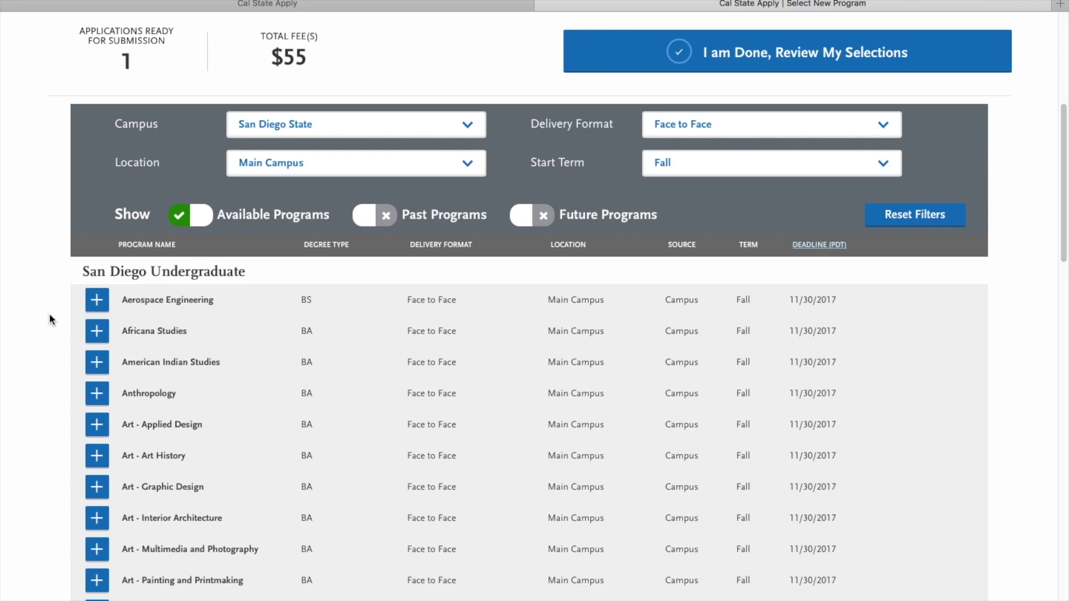
pyautogui.click(97, 301)
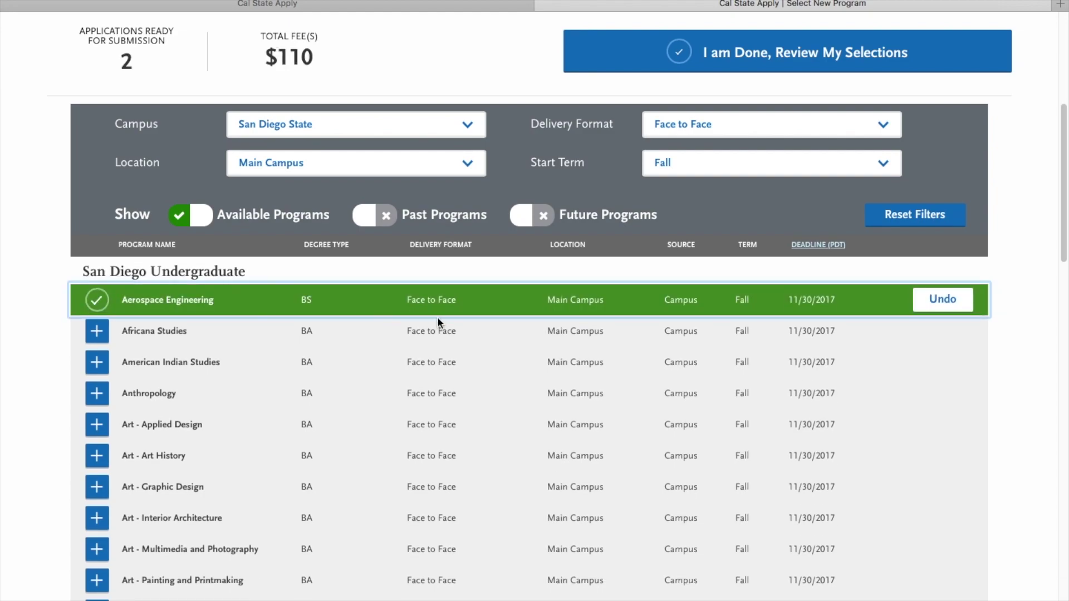
pyautogui.click(705, 62)
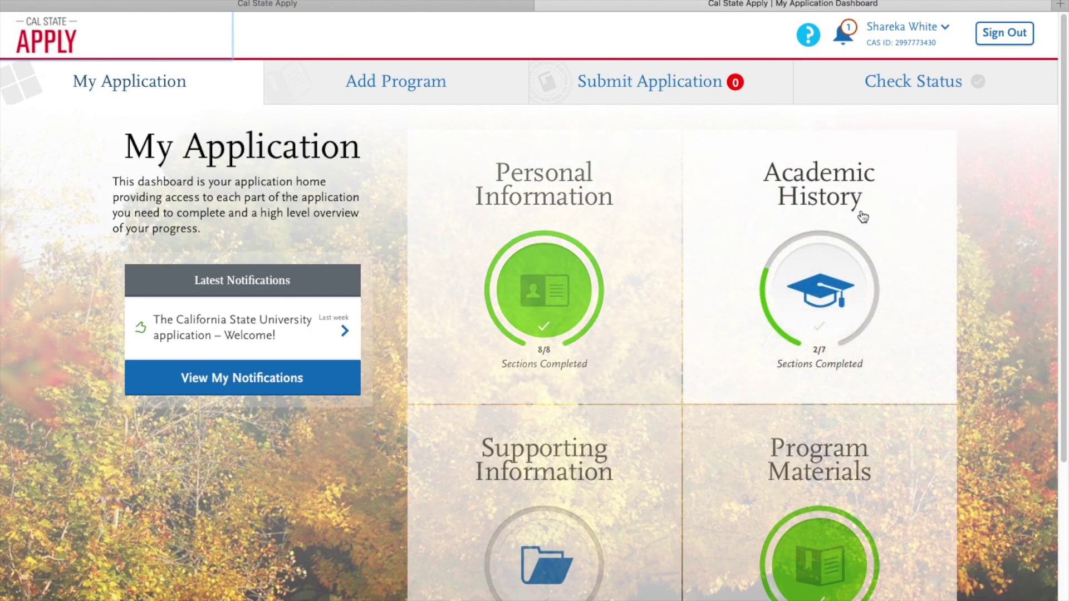
# Step: Expand Personal Information on the dashboard and open its Educational Opportunity Program (EOP) section
pyautogui.scroll(-3, 862, 216)
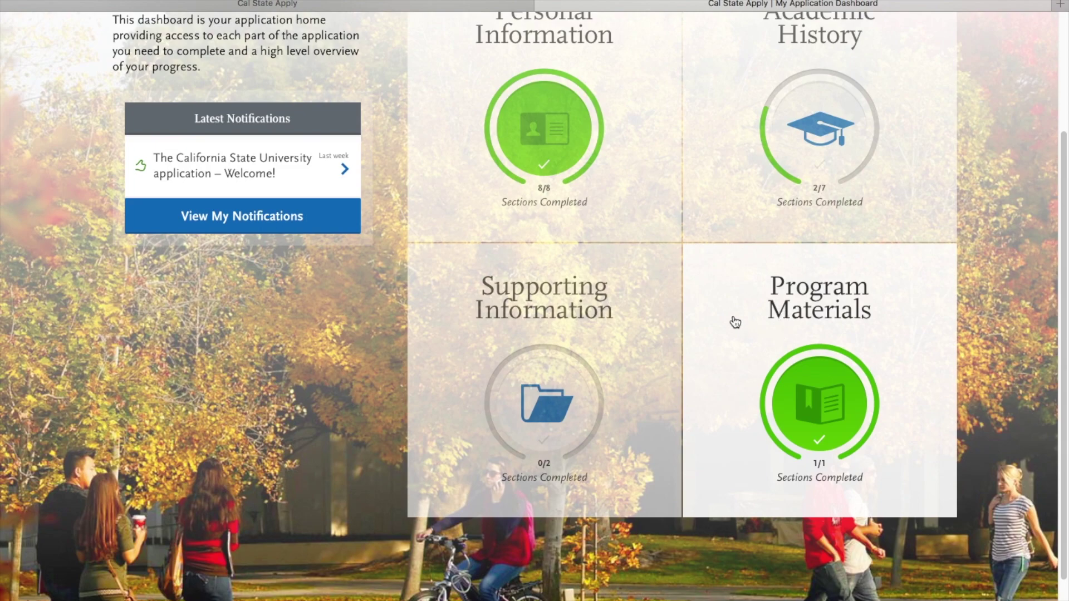
pyautogui.scroll(2, 652, 203)
pyautogui.scroll(3, 653, 204)
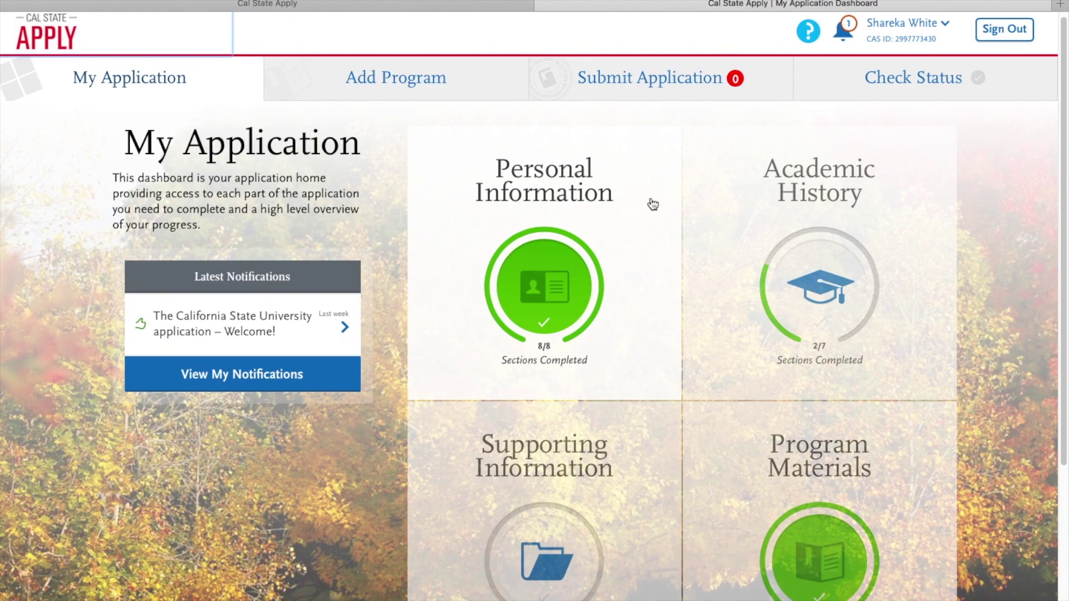
pyautogui.click(635, 211)
pyautogui.scroll(-5, 636, 211)
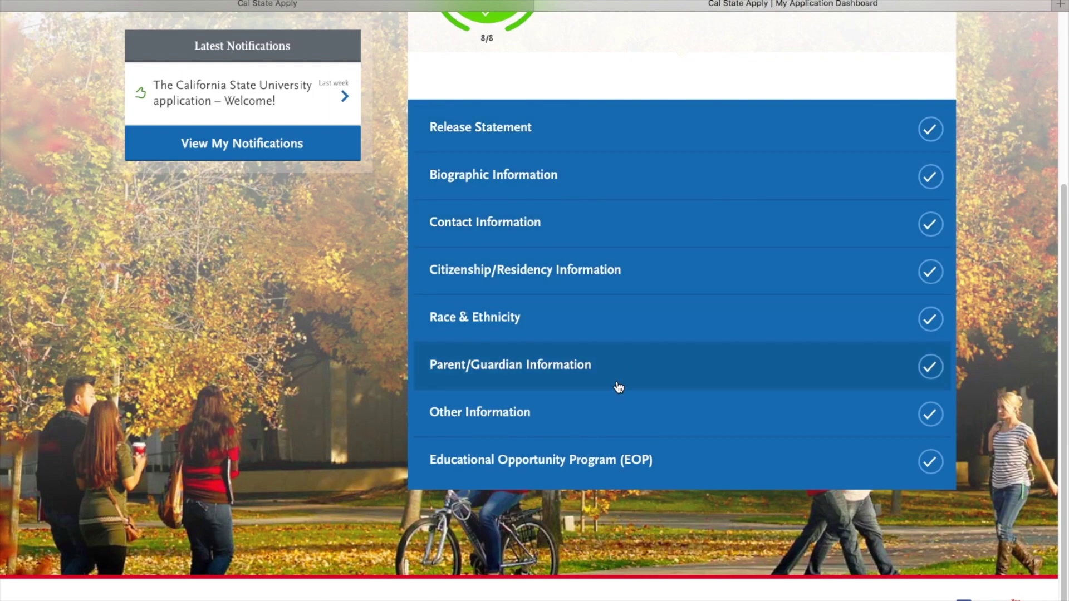
pyautogui.click(619, 462)
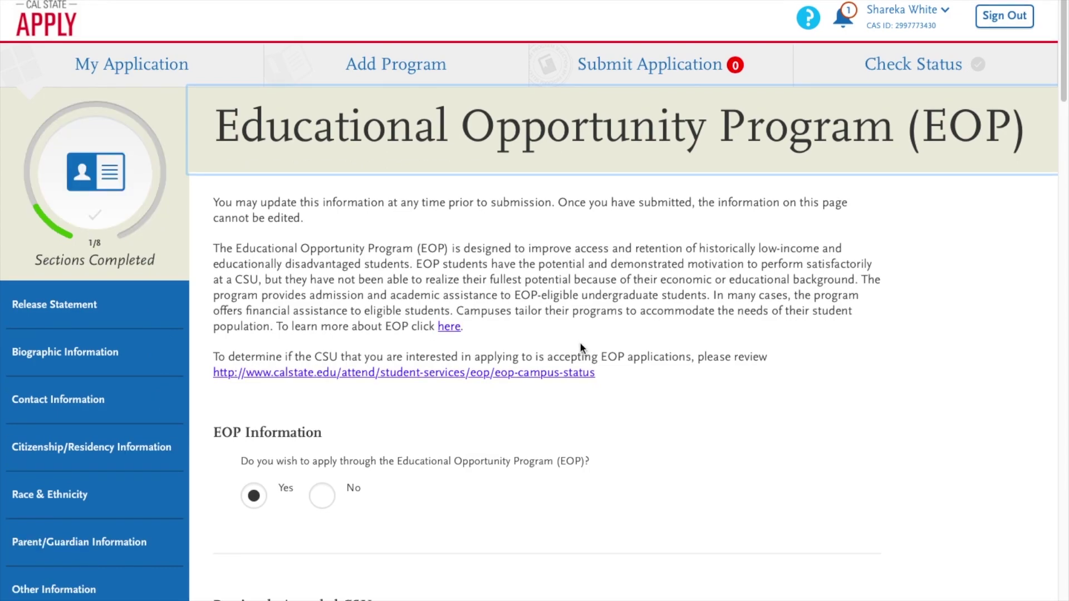
# Step: Keep Yes for applying through EOP and answer Not Applicable for previous CSU EOP enrollment
pyautogui.scroll(-2, 580, 345)
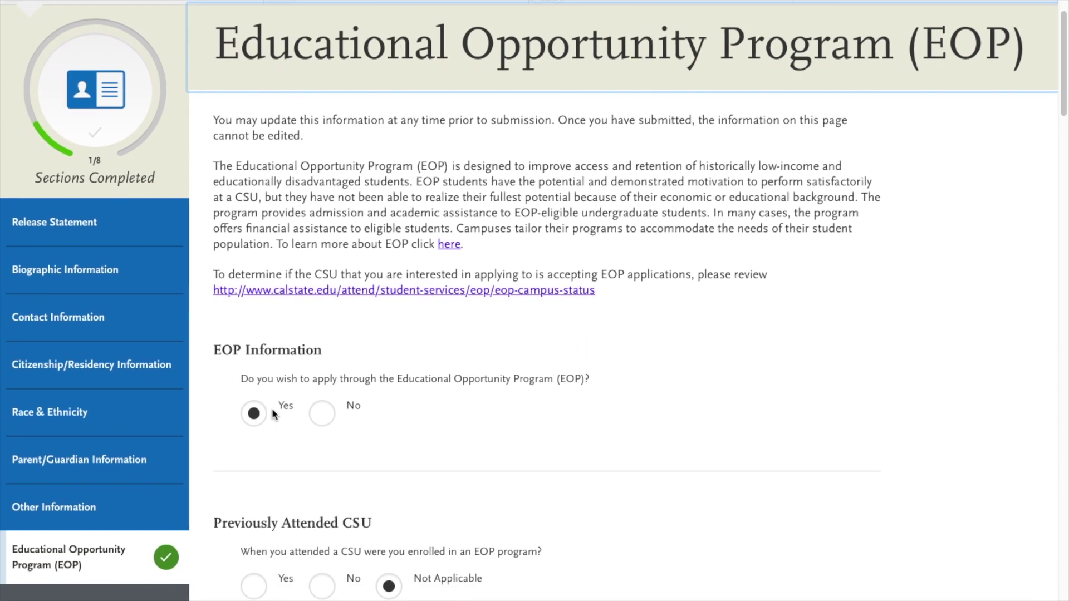
pyautogui.click(259, 415)
pyautogui.scroll(-3, 326, 415)
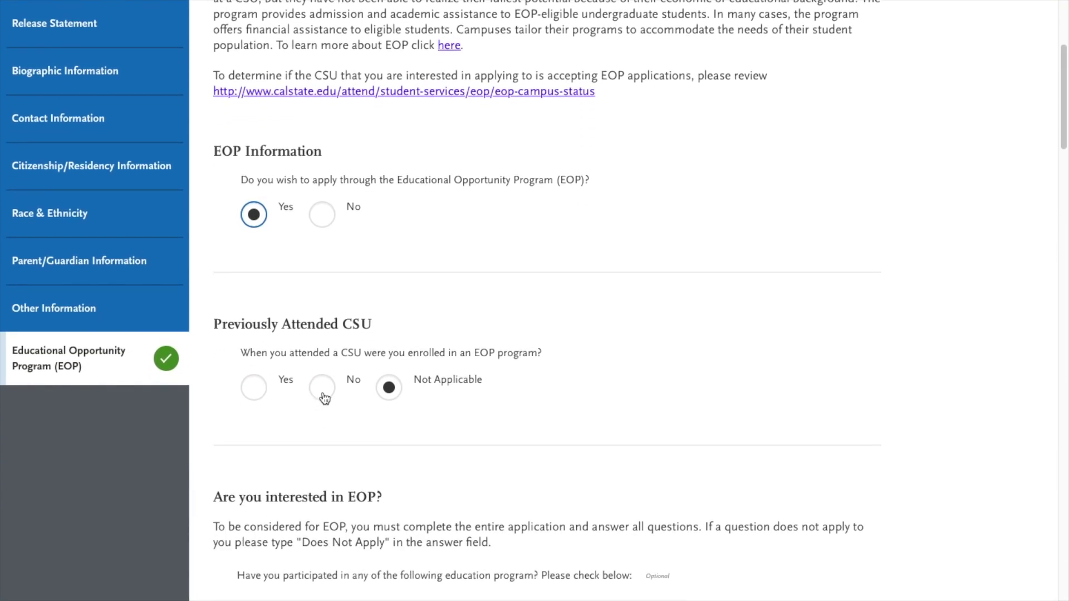
pyautogui.click(389, 388)
# Step: Tick and then clear AVID and Upward Bound, leaving no past education programs selected
pyautogui.scroll(-4, 392, 392)
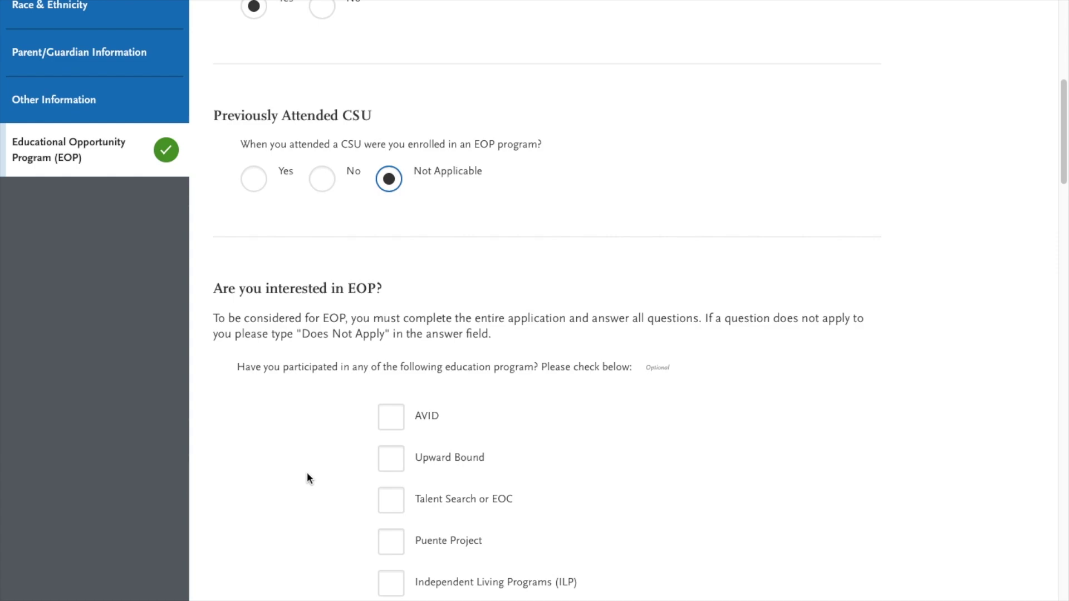
pyautogui.scroll(-4, 307, 473)
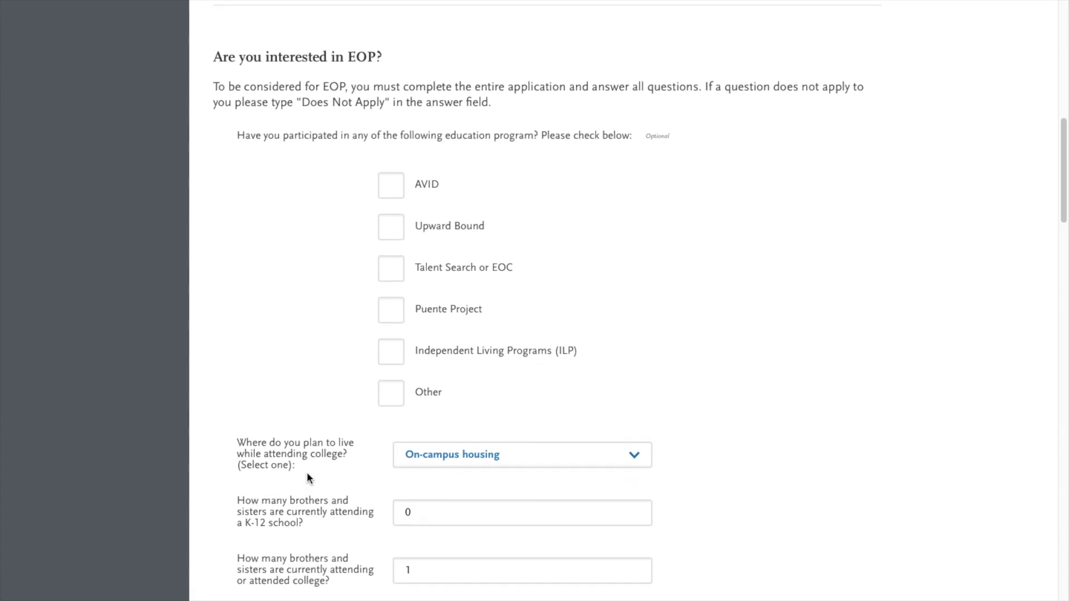
pyautogui.scroll(1, 307, 474)
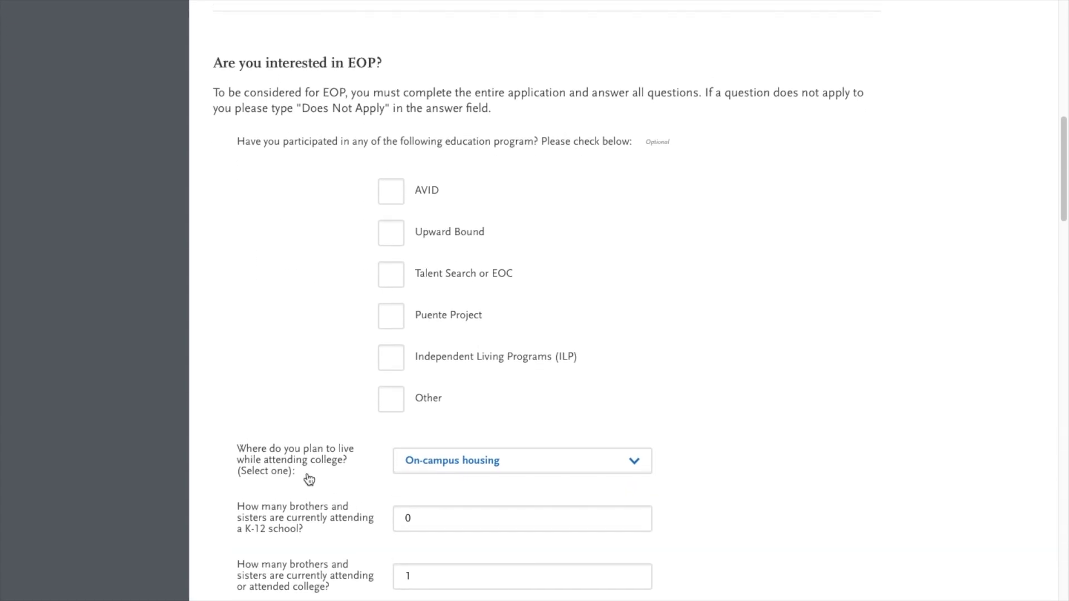
pyautogui.click(392, 194)
pyautogui.scroll(-2, 318, 384)
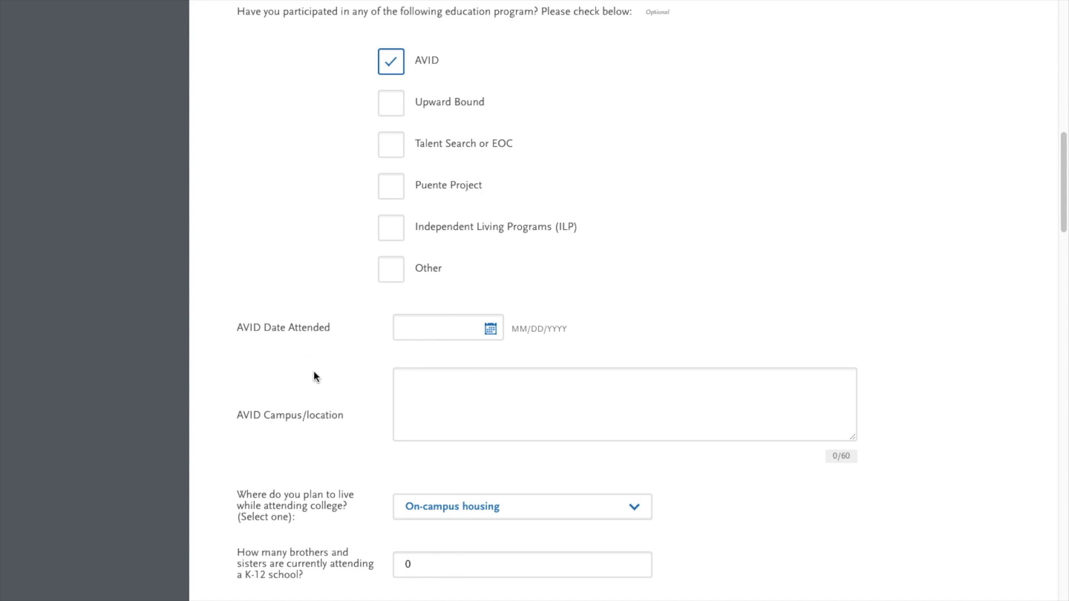
pyautogui.scroll(2, 319, 428)
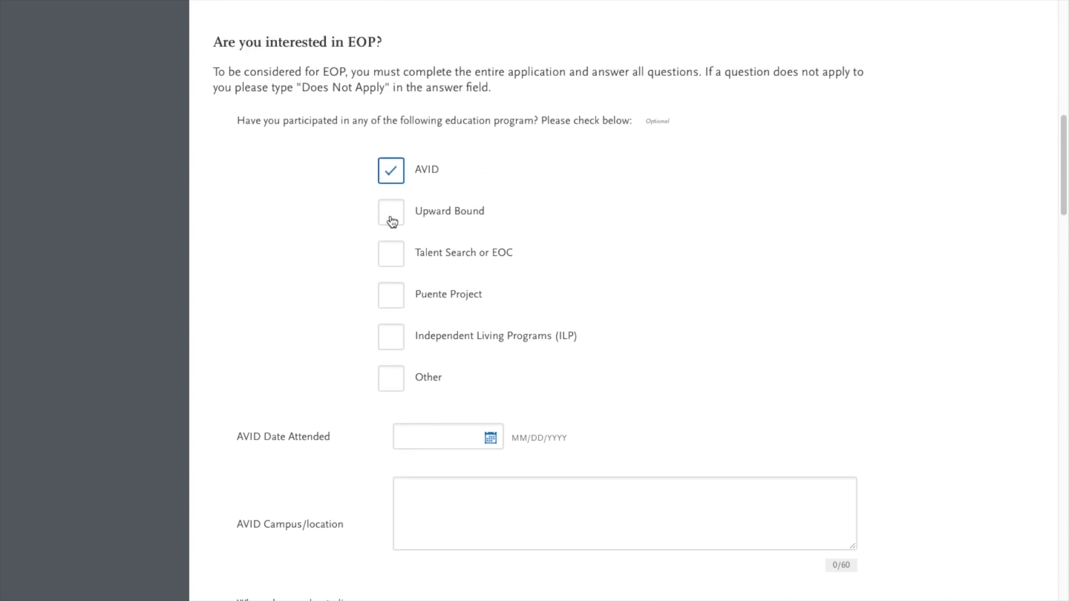
pyautogui.click(392, 217)
pyautogui.scroll(-3, 342, 331)
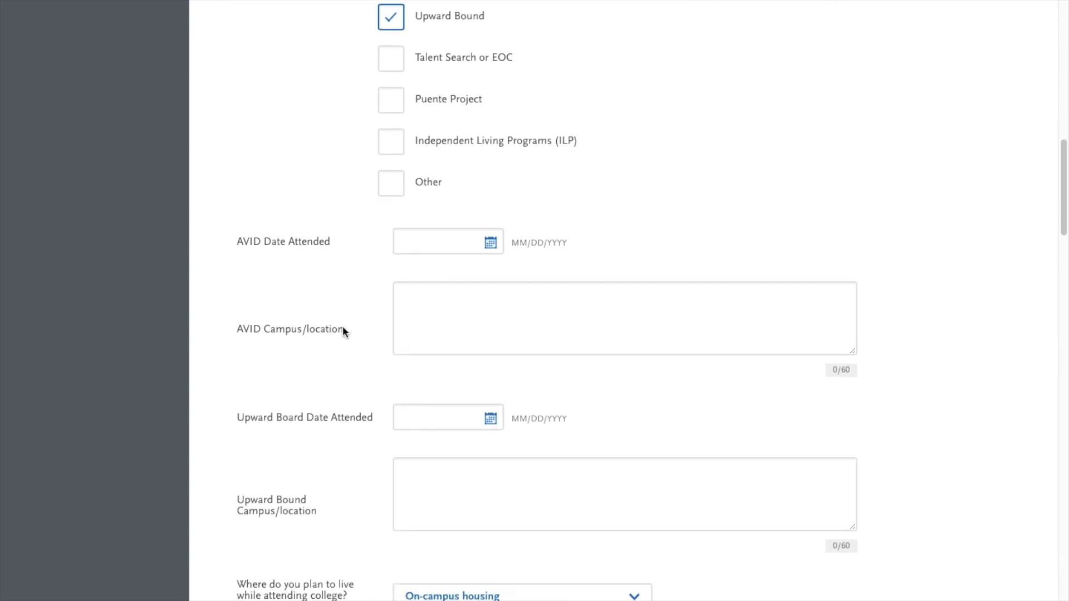
pyautogui.scroll(-1, 343, 332)
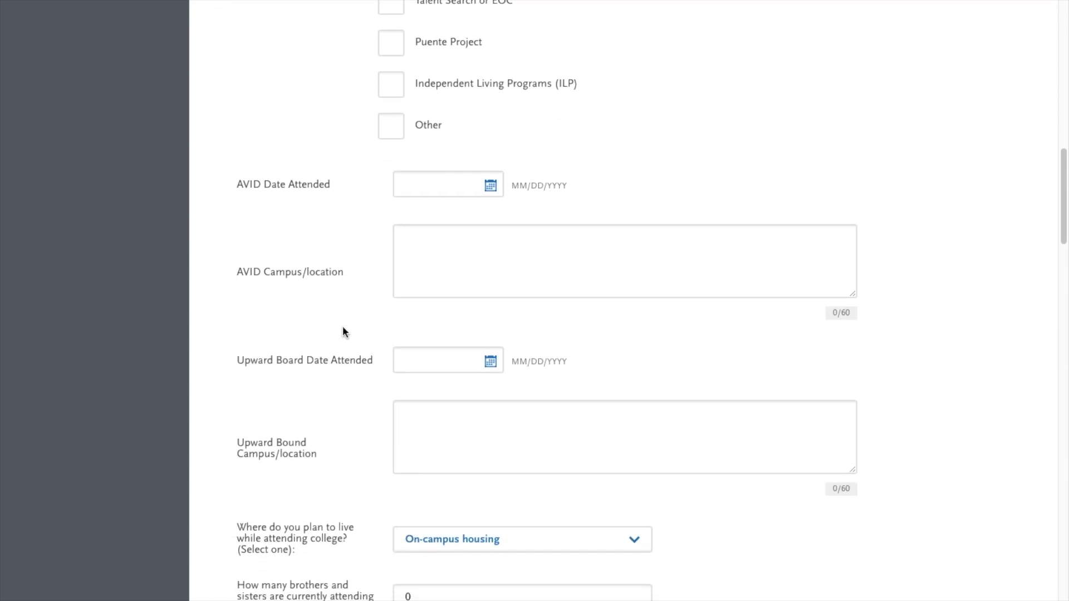
pyautogui.scroll(1, 343, 331)
pyautogui.scroll(3, 342, 331)
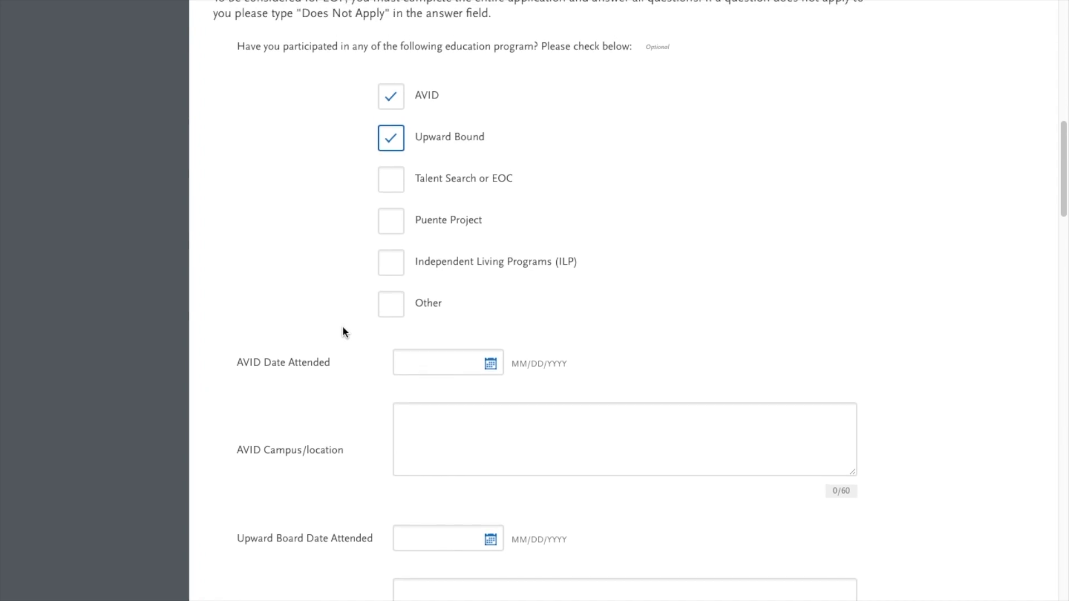
pyautogui.click(390, 142)
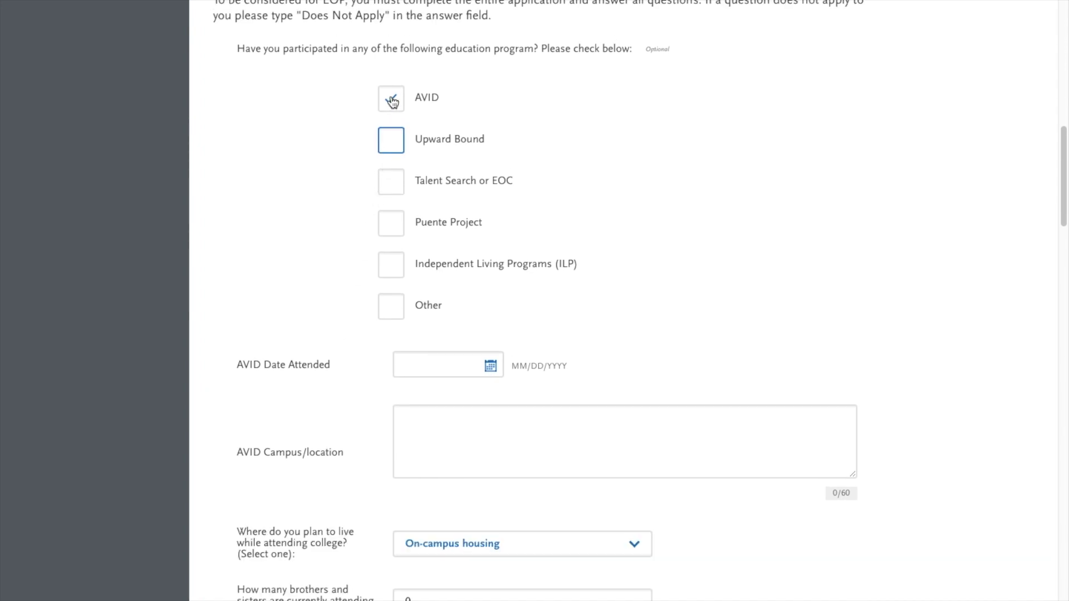
pyautogui.click(391, 100)
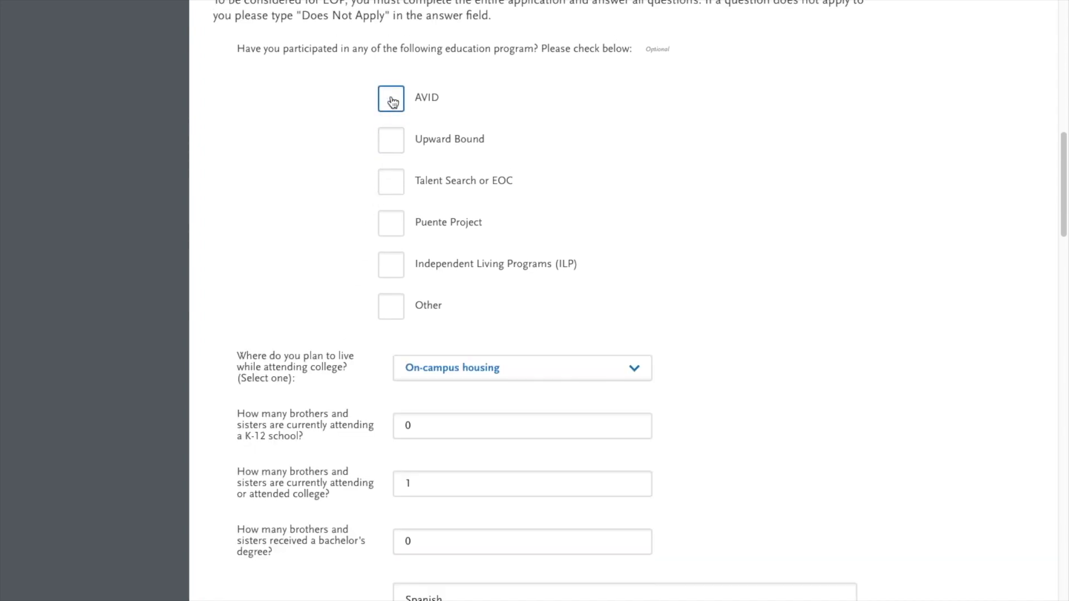
# Step: Choose On-campus housing and set siblings to 0 in K-12 and 1 in college
pyautogui.click(405, 370)
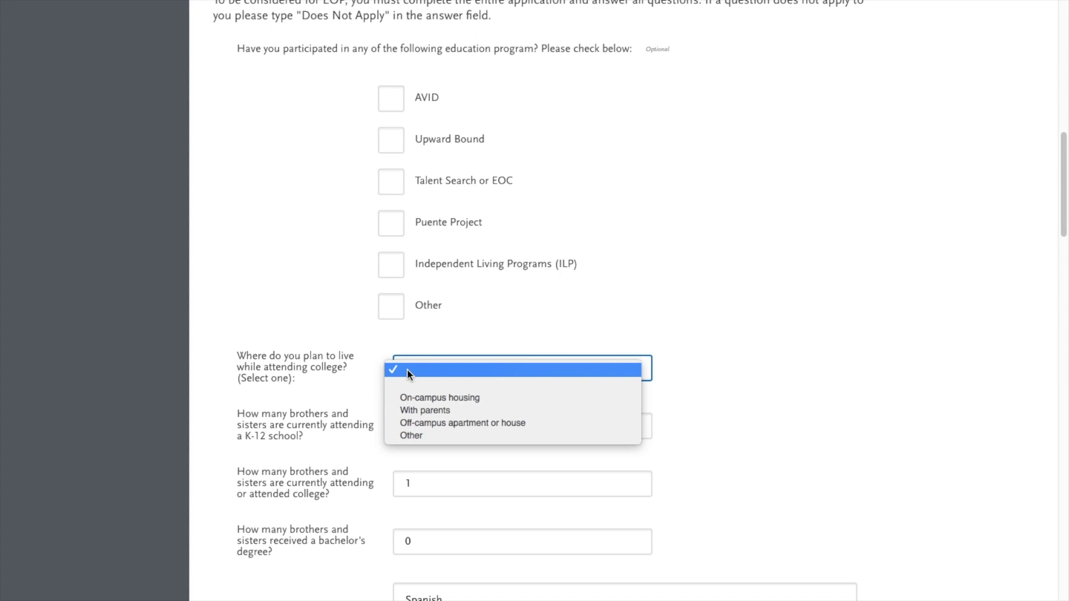
pyautogui.click(419, 399)
pyautogui.click(481, 426)
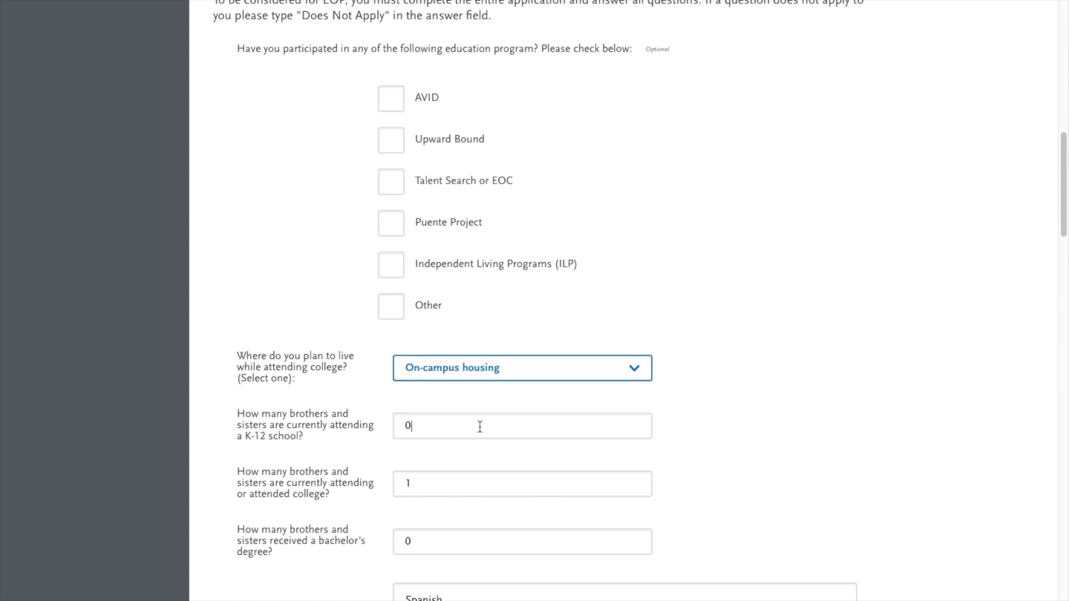
pyautogui.press('BackSpace')
pyautogui.write('0')
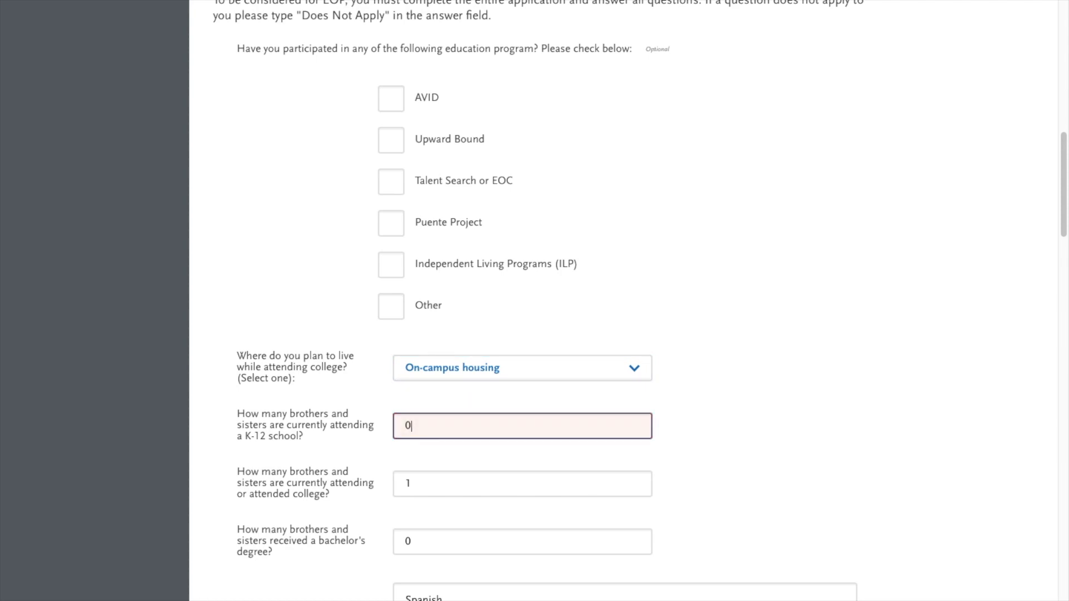
pyautogui.press('Tab')
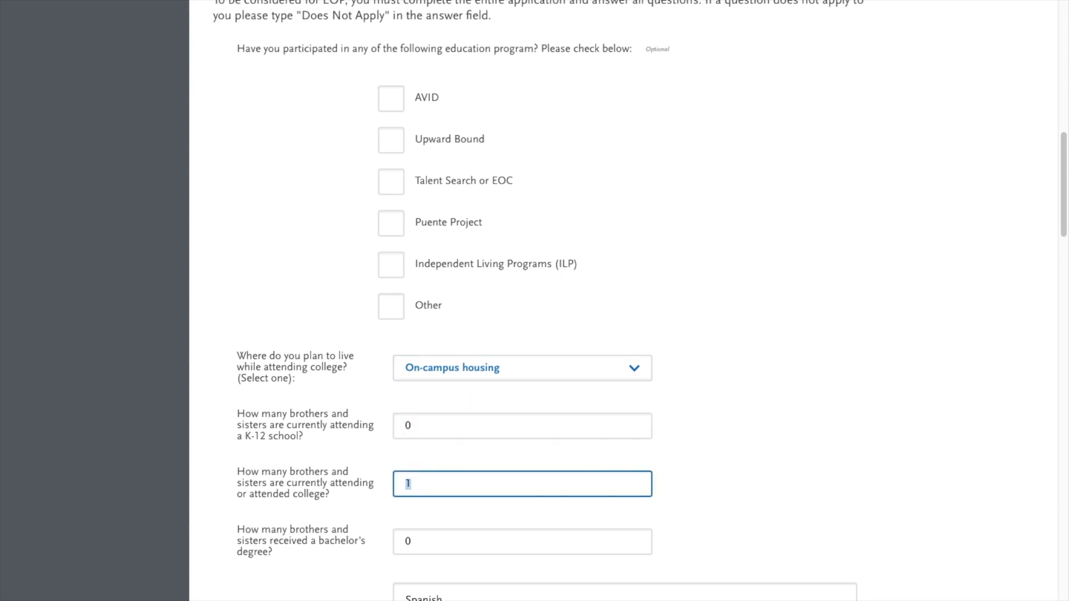
pyautogui.write('1')
pyautogui.scroll(-2, 317, 544)
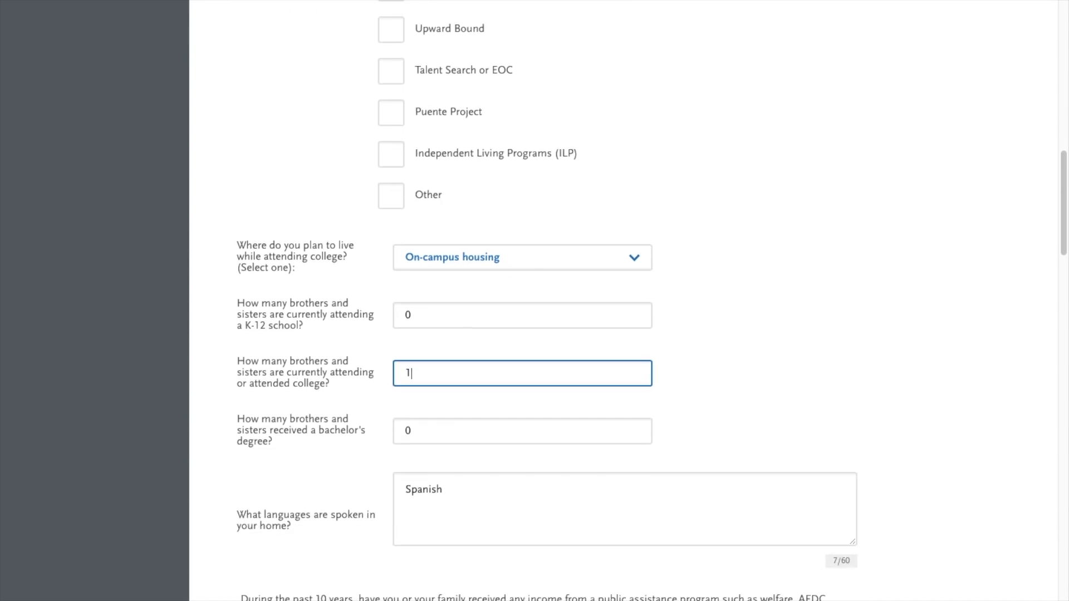
pyautogui.click(427, 415)
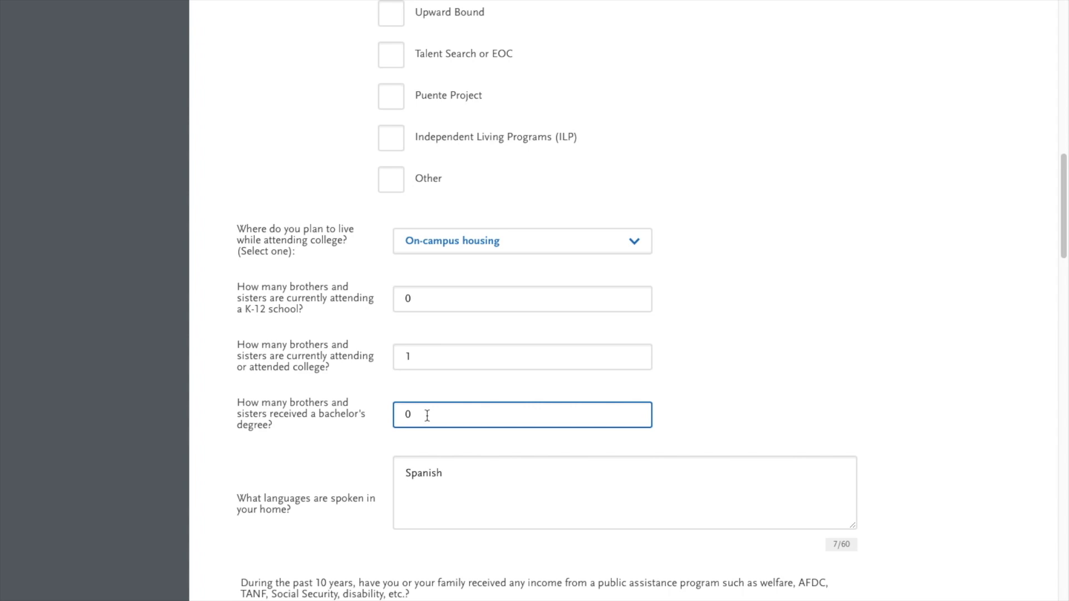
pyautogui.click(456, 477)
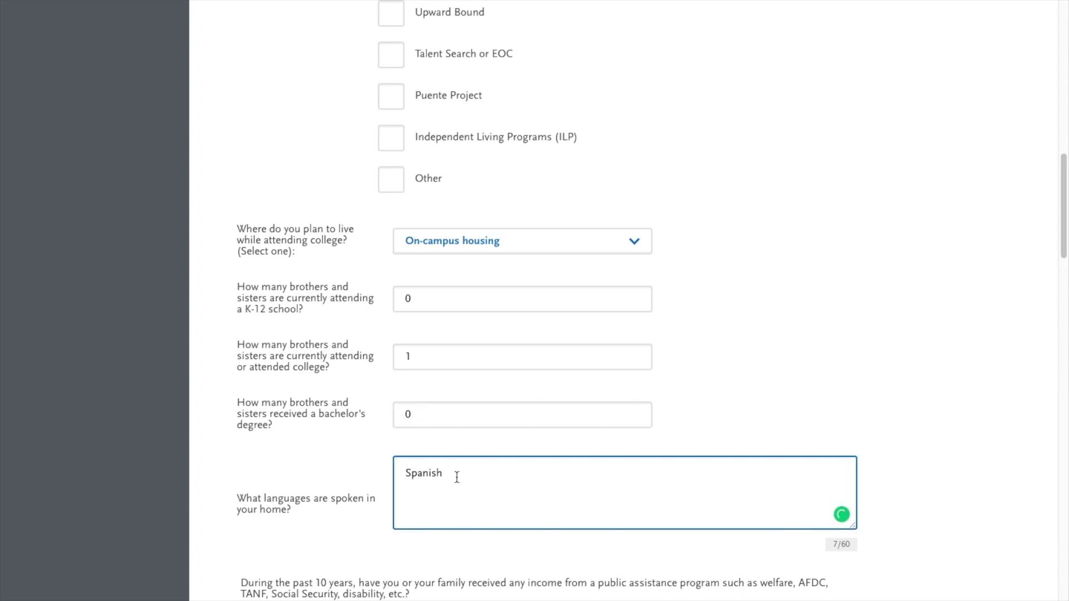
# Step: Correct the household-expenses explanation to 'Part-time at Subway Sandwiches' with Grammarly's suggestion
pyautogui.scroll(-4, 457, 477)
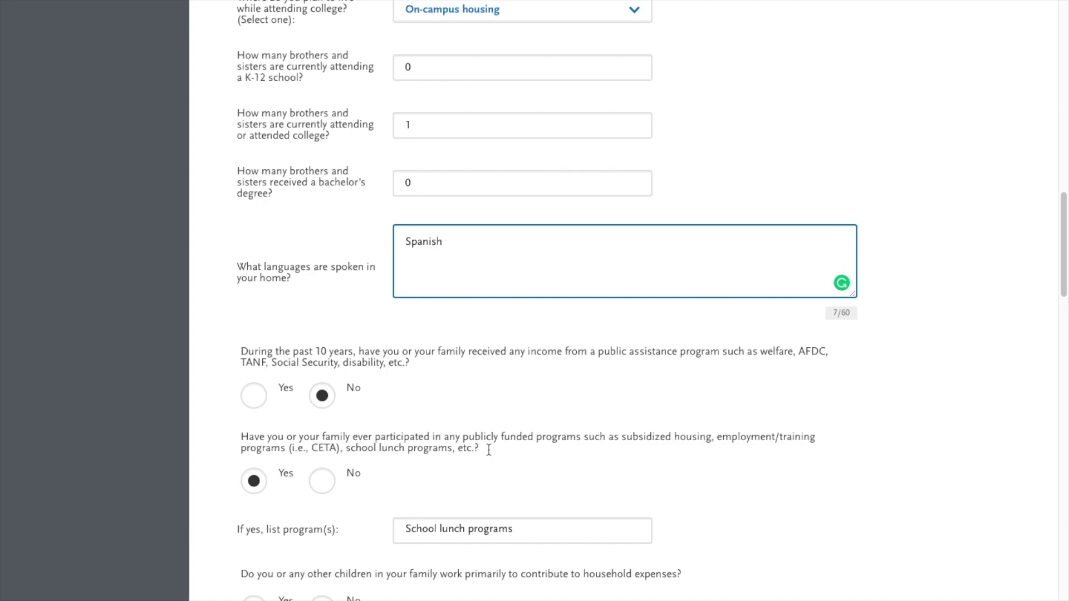
pyautogui.scroll(-3, 489, 450)
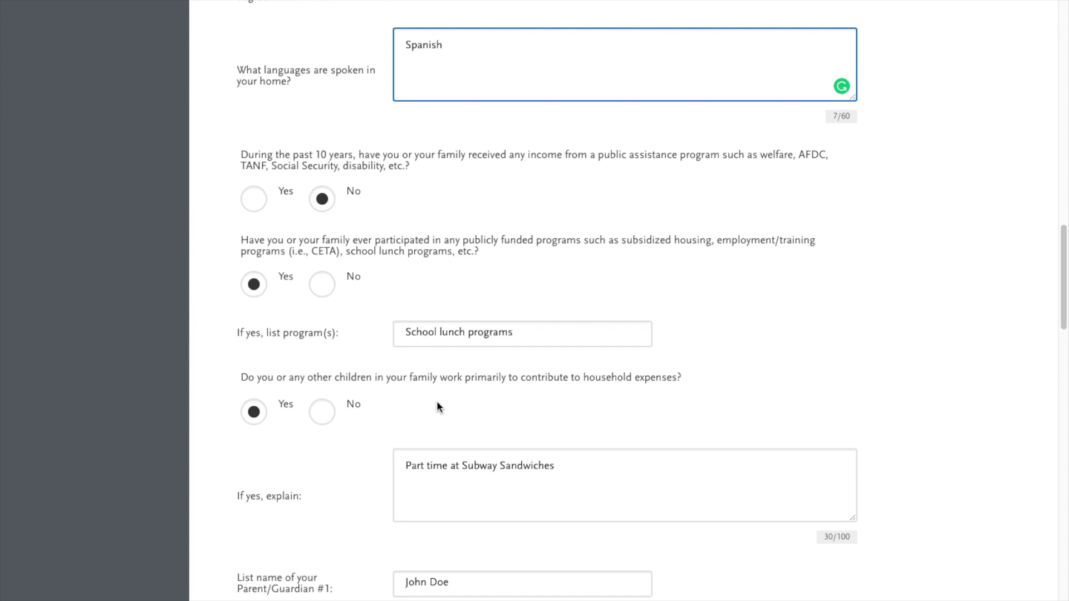
pyautogui.click(584, 472)
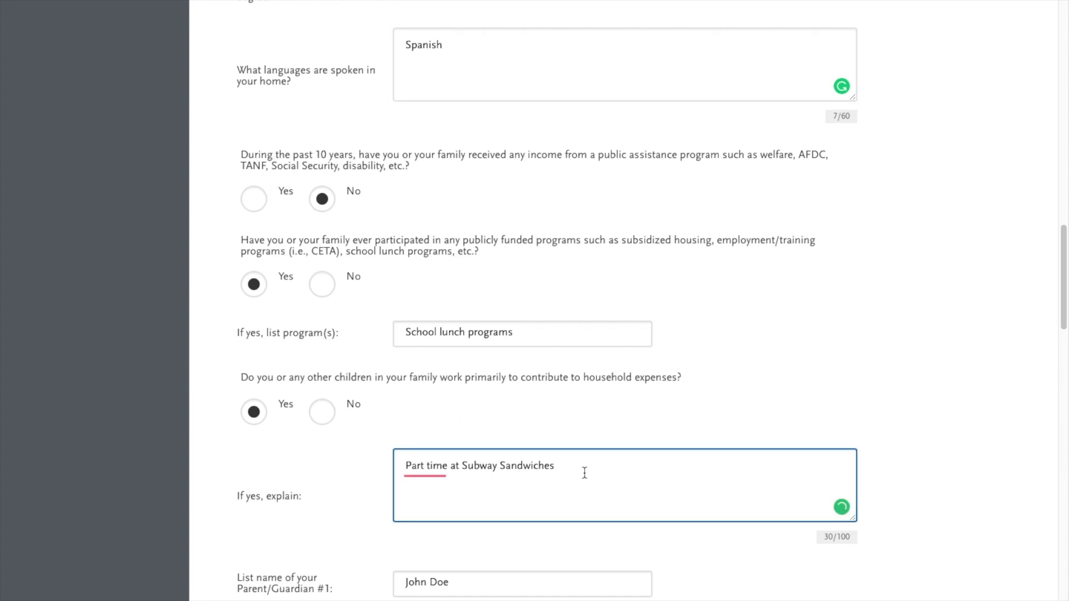
pyautogui.moveTo(436, 466)
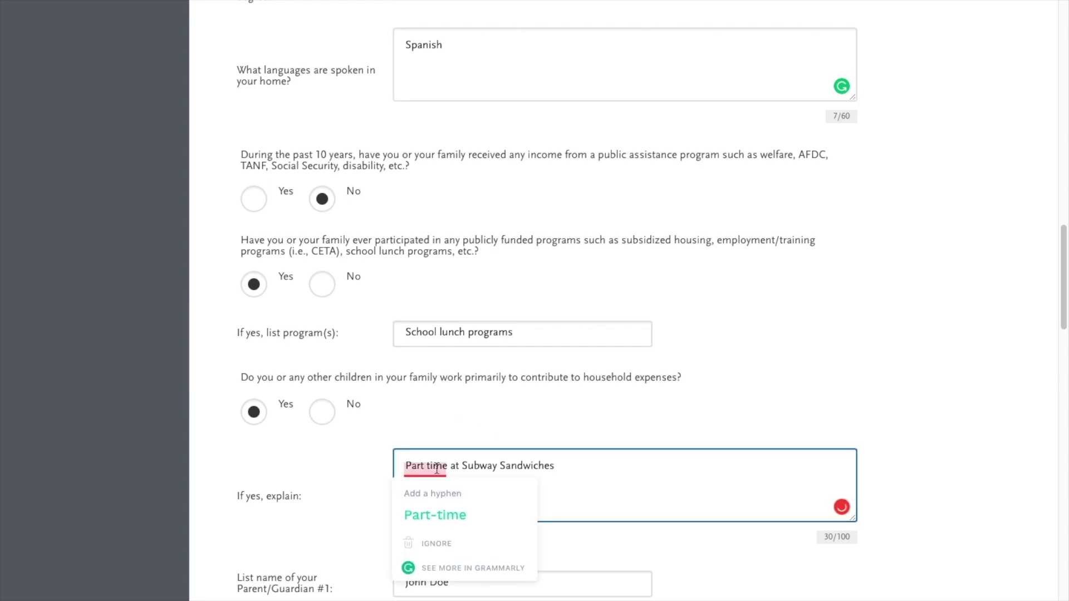
pyautogui.click(435, 515)
pyautogui.scroll(-1, 369, 495)
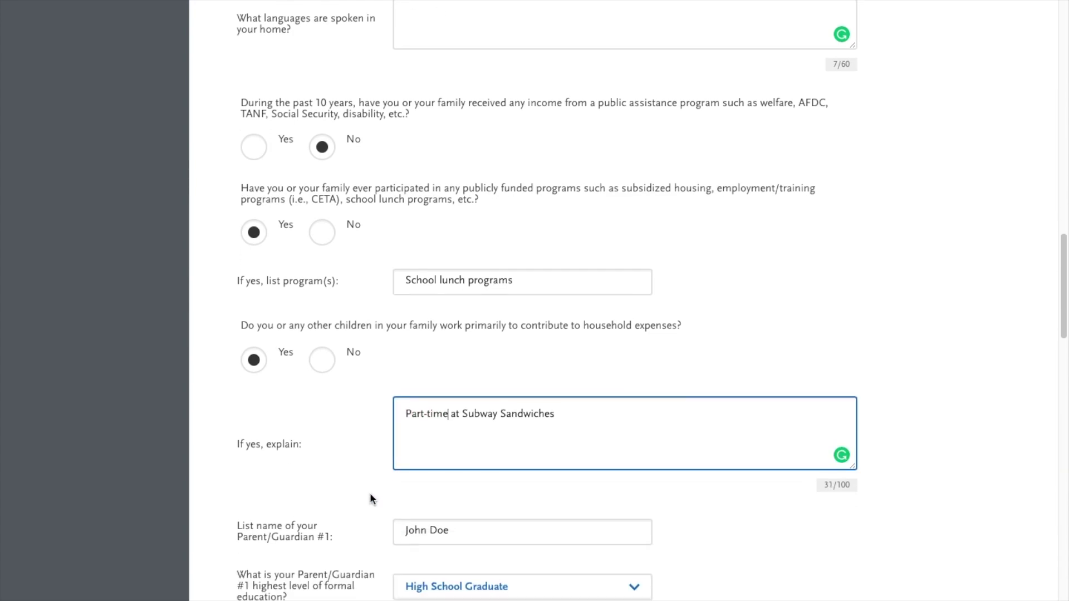
pyautogui.scroll(-3, 370, 493)
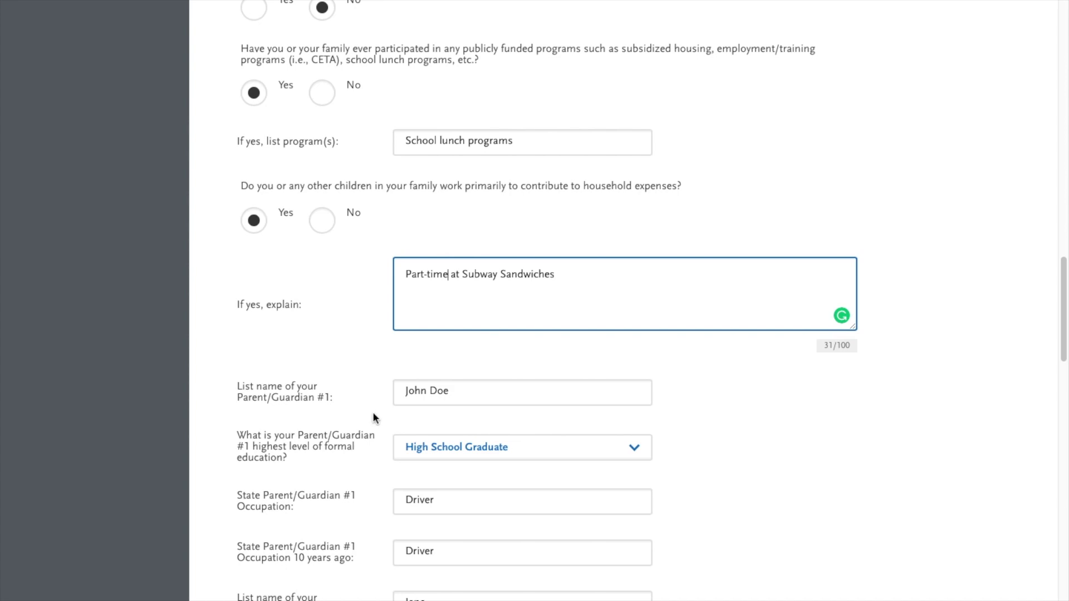
pyautogui.scroll(-2, 374, 446)
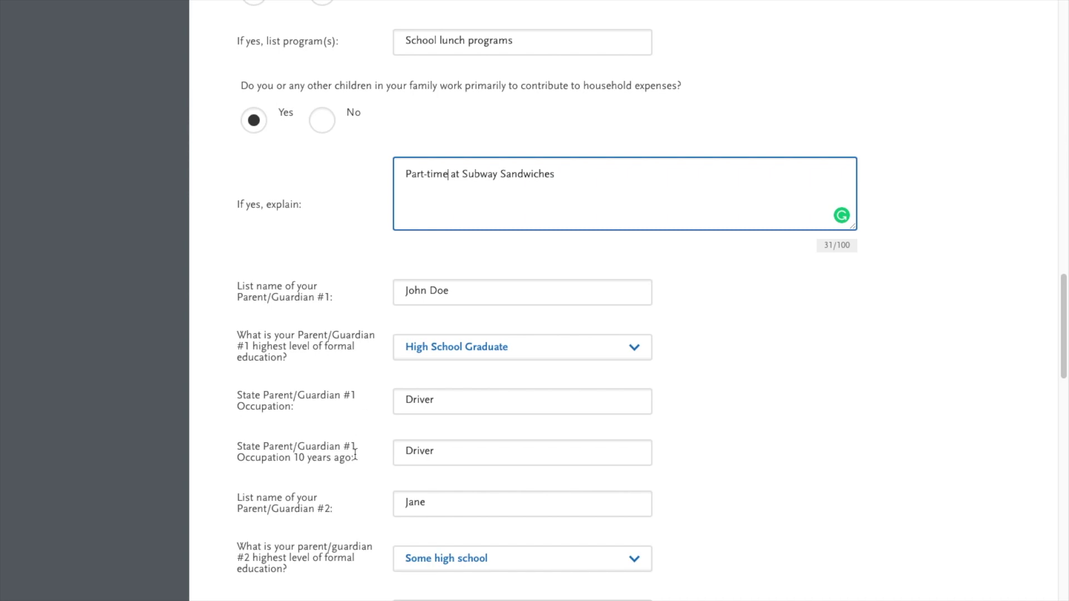
pyautogui.scroll(-4, 354, 454)
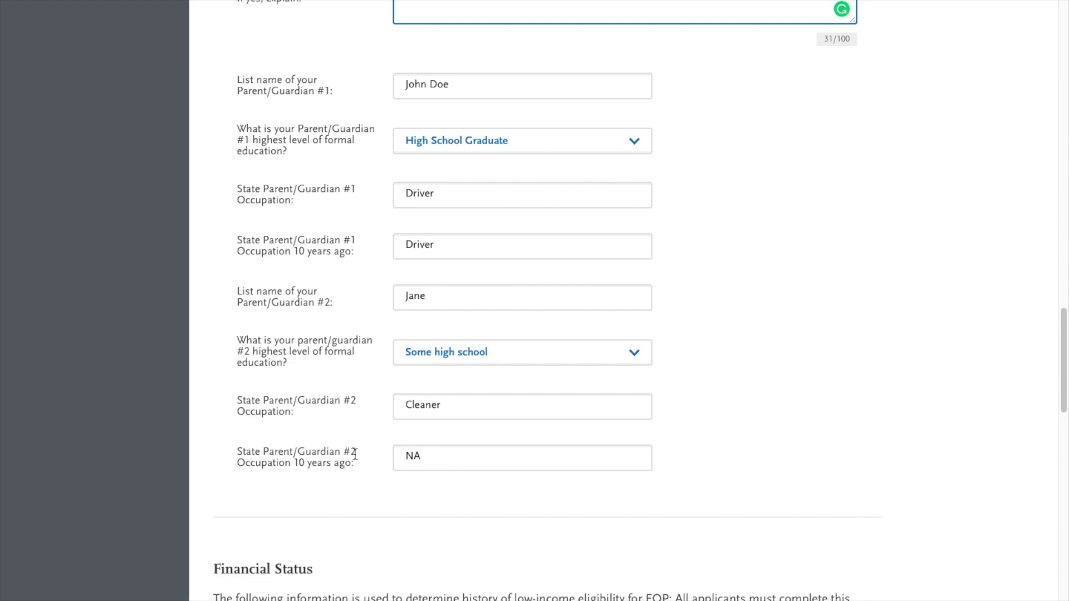
pyautogui.scroll(-6, 355, 454)
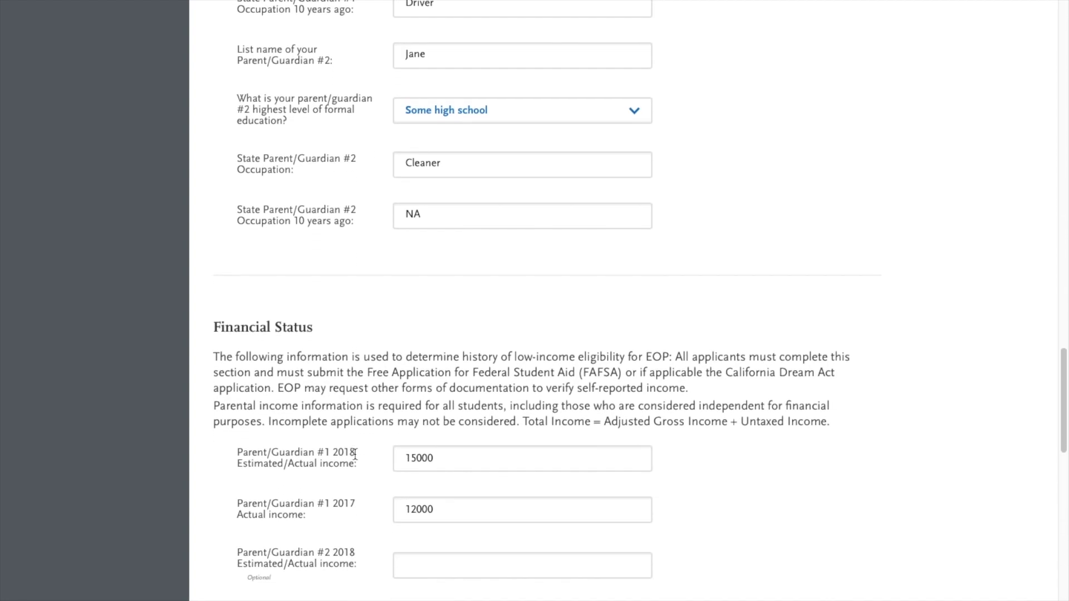
pyautogui.scroll(-3, 356, 448)
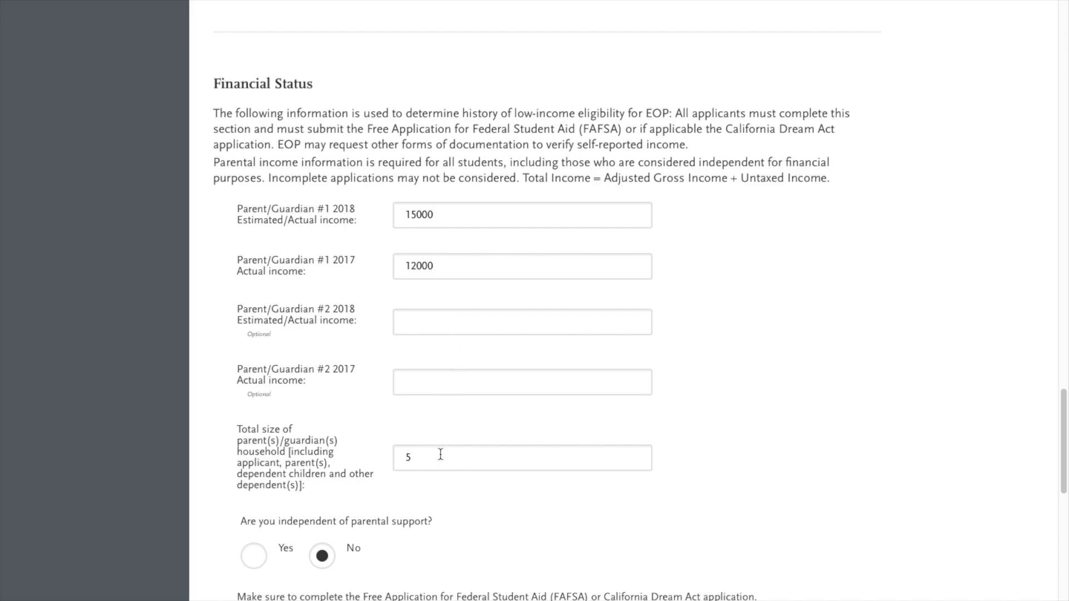
pyautogui.scroll(-5, 440, 454)
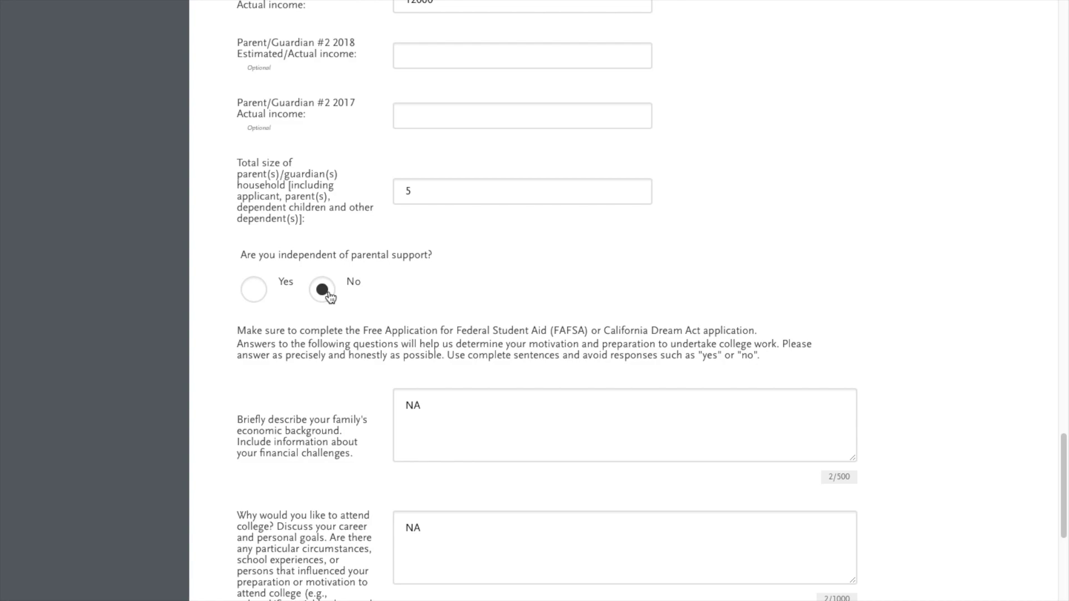
# Step: Replace NA with 'type response' in the family economic, college attendance and academic background answers
pyautogui.click(459, 412)
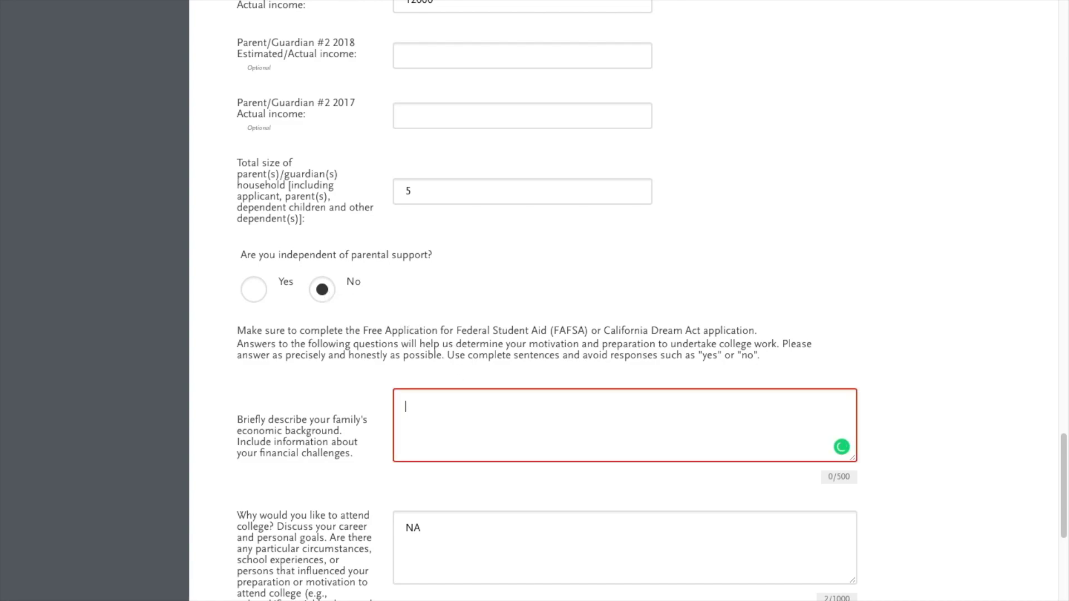
pyautogui.write('Type response')
pyautogui.scroll(-3, 623, 300)
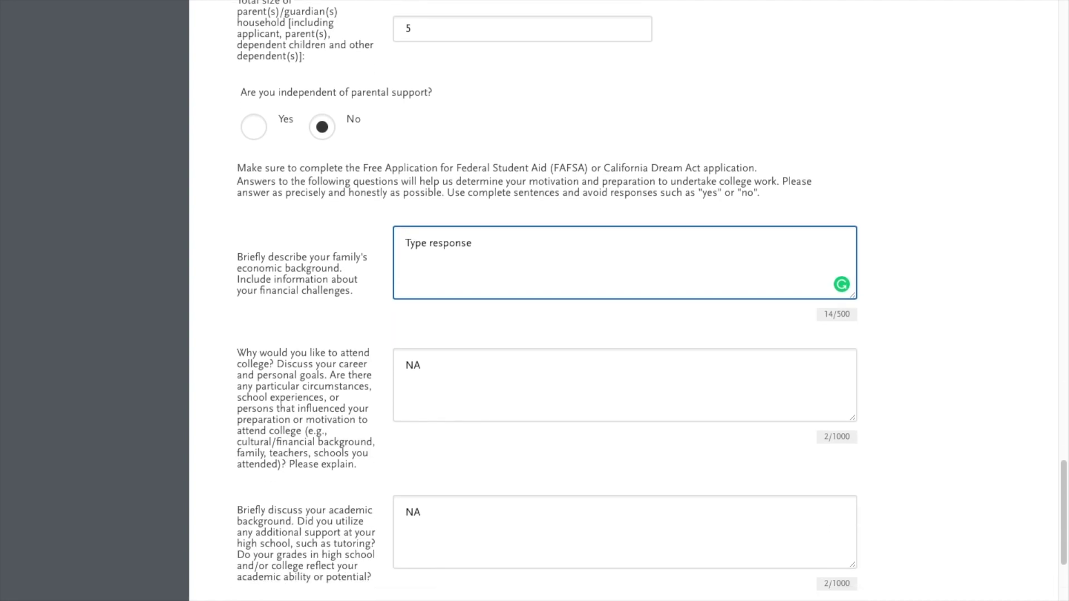
pyautogui.click(427, 312)
pyautogui.press('BackSpace')
pyautogui.press('BackSpace')
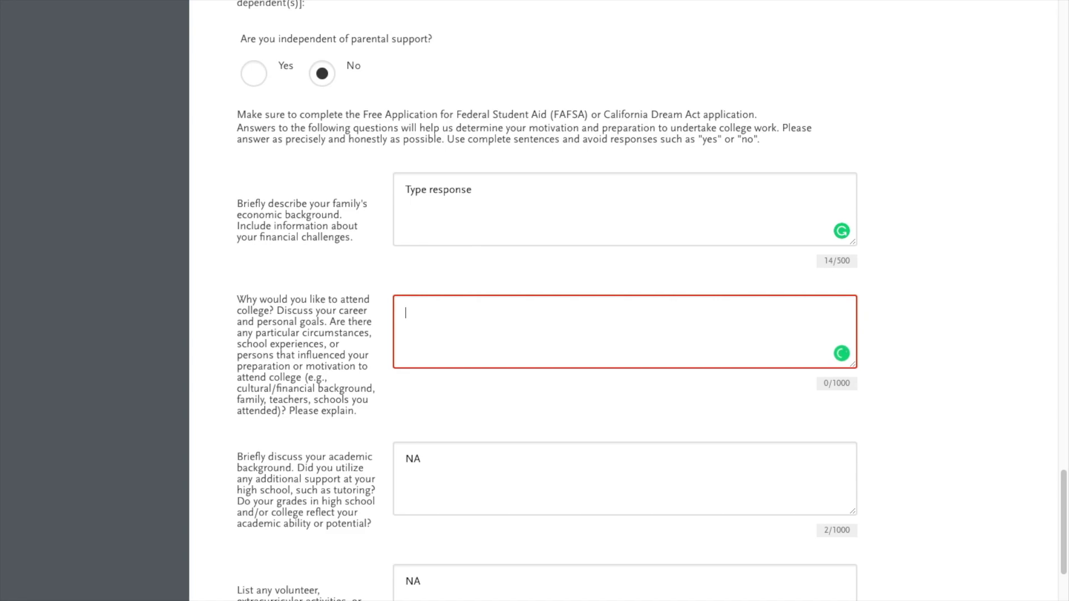
pyautogui.write('type response')
pyautogui.scroll(-3, 623, 301)
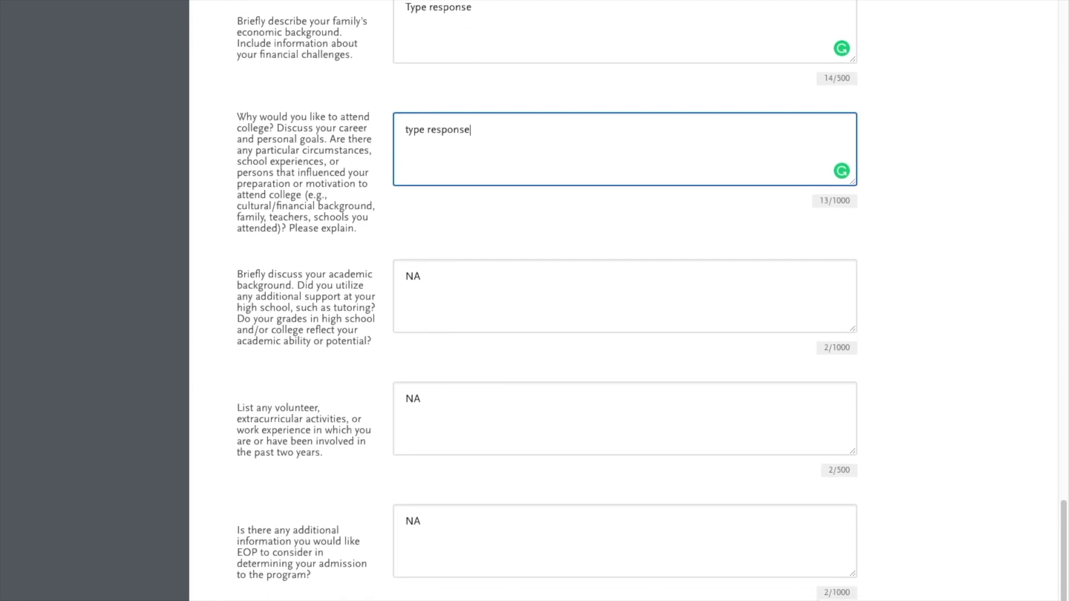
pyautogui.click(448, 274)
pyautogui.press('BackSpace')
pyautogui.press('BackSpace')
pyautogui.write('type response')
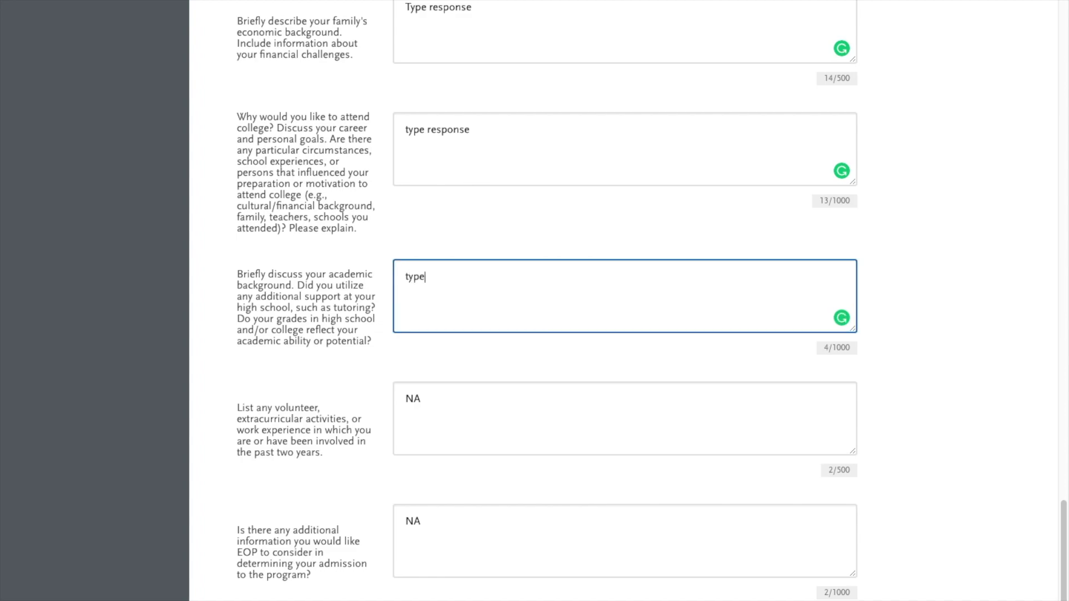
# Step: Enter 'type response' in the volunteer/work experience and additional information answers, then save the EOP section
pyautogui.click(430, 392)
pyautogui.press('BackSpace')
pyautogui.press('BackSpace')
pyautogui.write('ty')
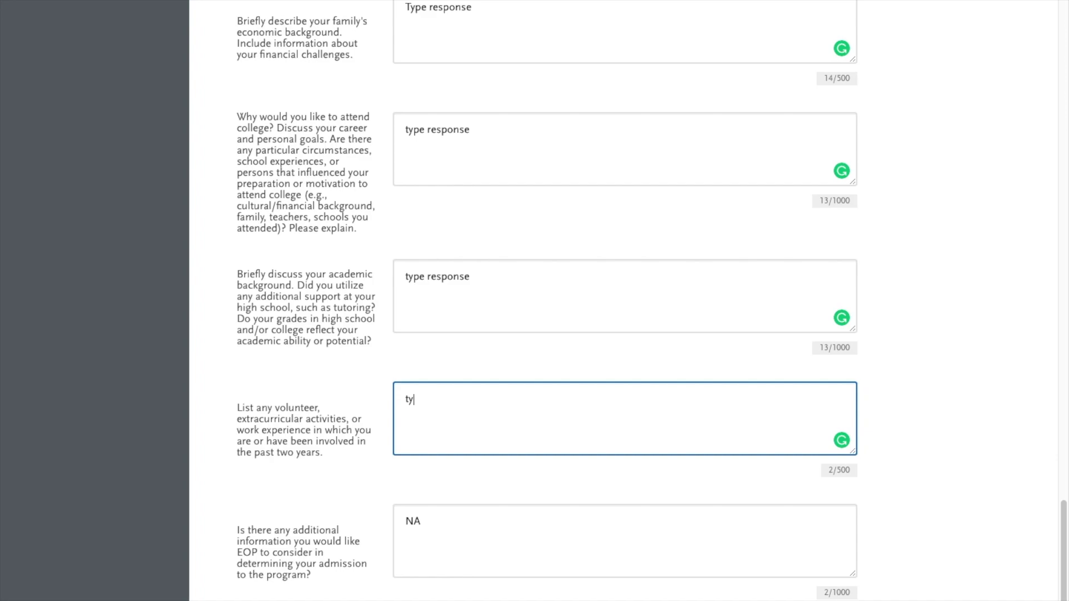
pyautogui.write('pe response')
pyautogui.scroll(-3, 411, 401)
pyautogui.click(437, 356)
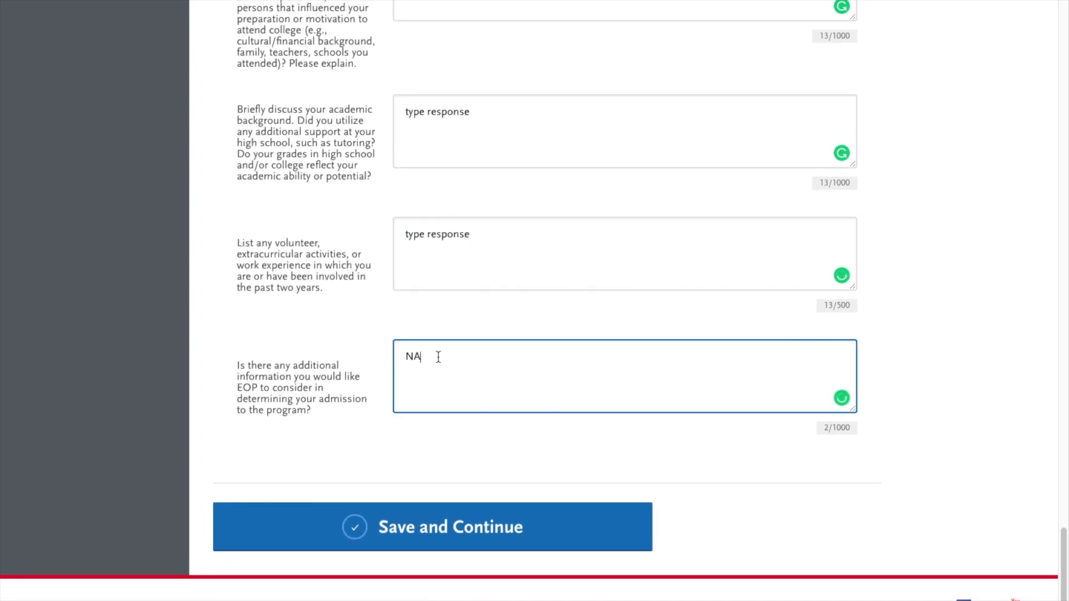
pyautogui.press('BackSpace')
pyautogui.press('BackSpace')
pyautogui.write('type response')
pyautogui.click(455, 527)
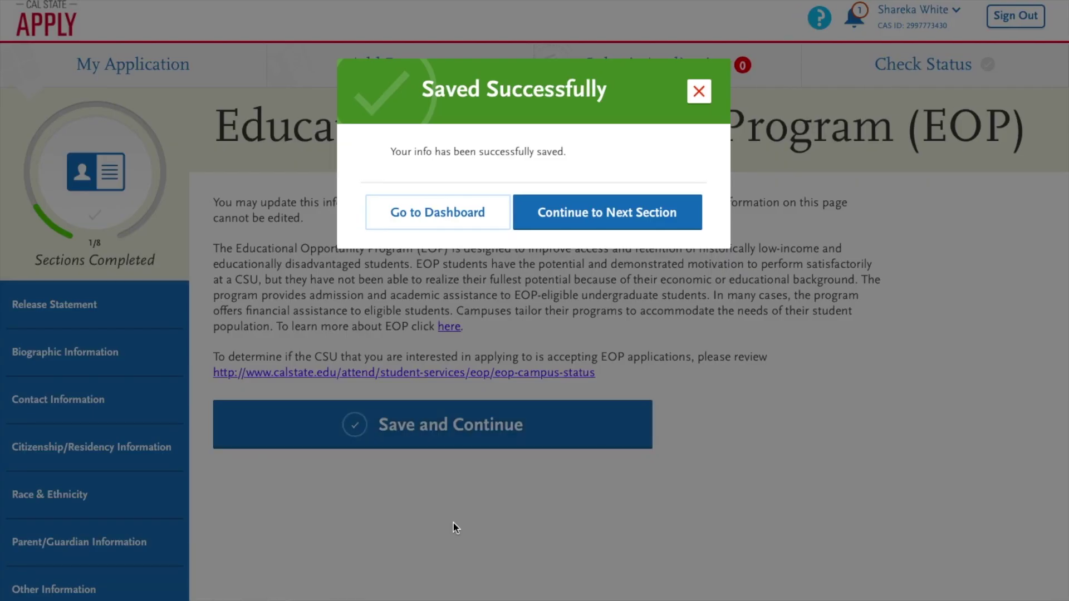
# Step: Go to the dashboard from the Saved Successfully dialog and expand the Supporting Information tile
pyautogui.click(461, 224)
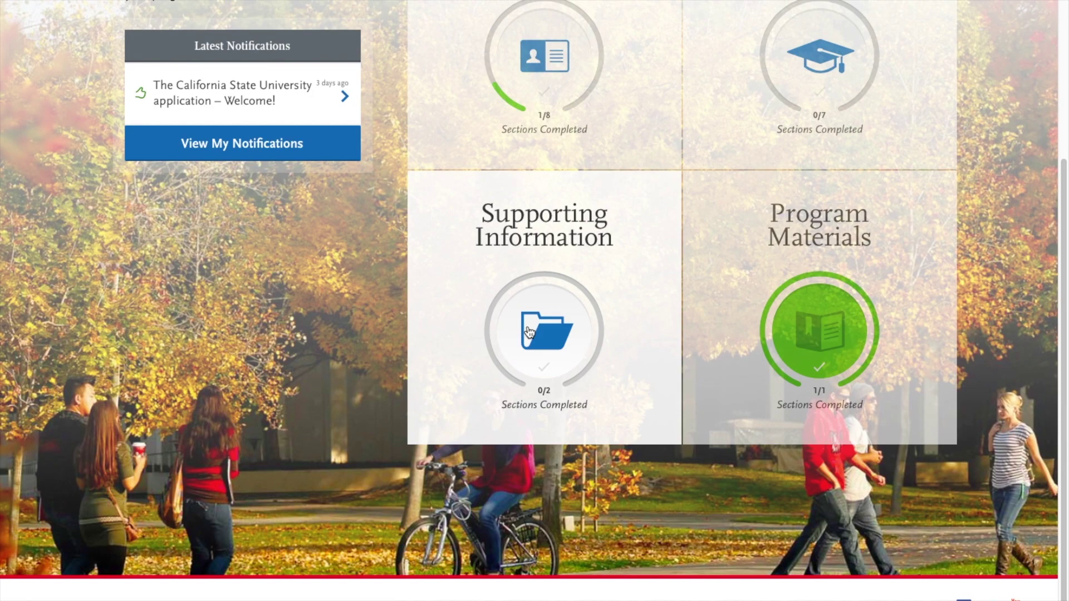
pyautogui.click(527, 332)
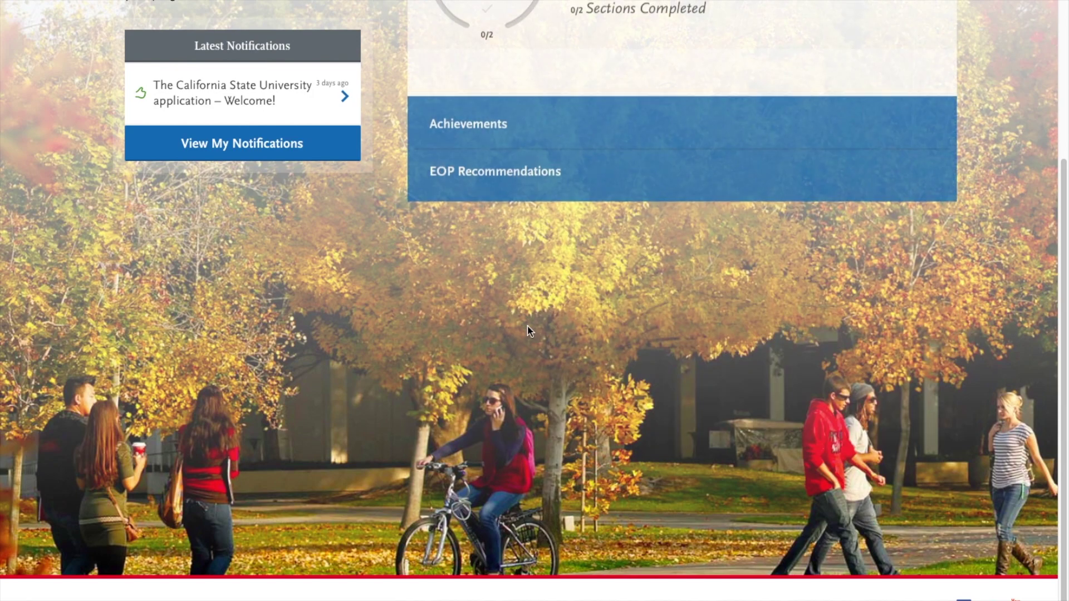
pyautogui.scroll(3, 535, 216)
pyautogui.scroll(1, 535, 225)
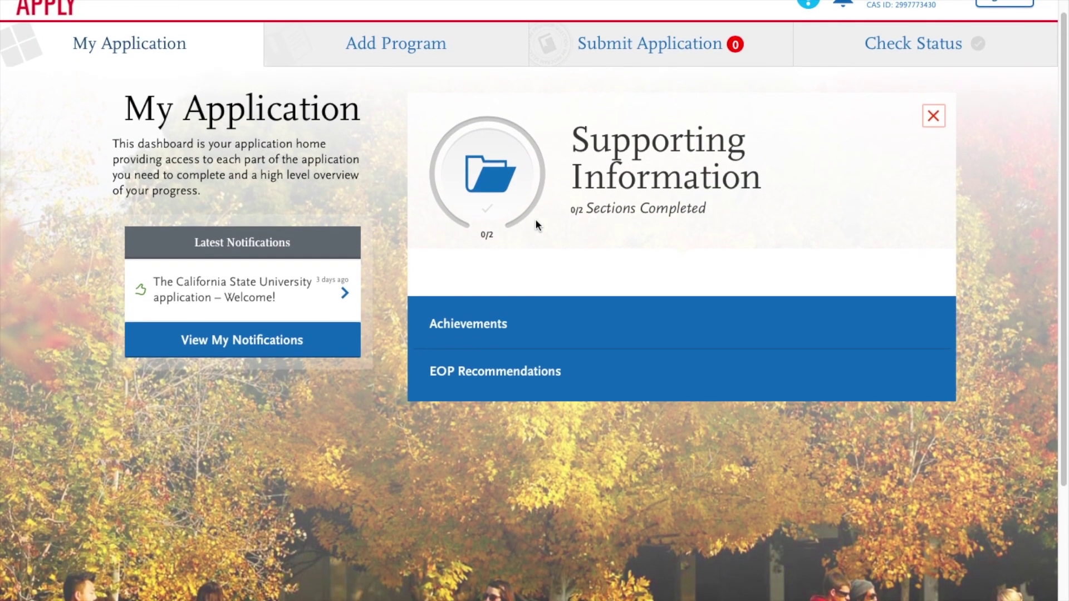
# Step: Create a new EOP Recommendation Request and review the blank recommender and waiver form
pyautogui.click(503, 375)
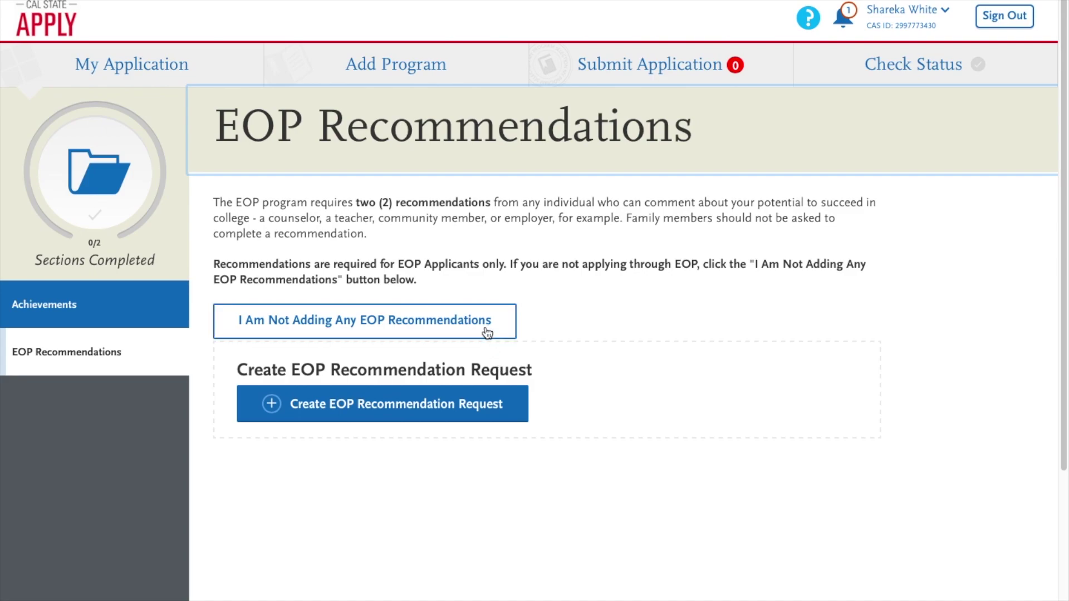
pyautogui.click(470, 419)
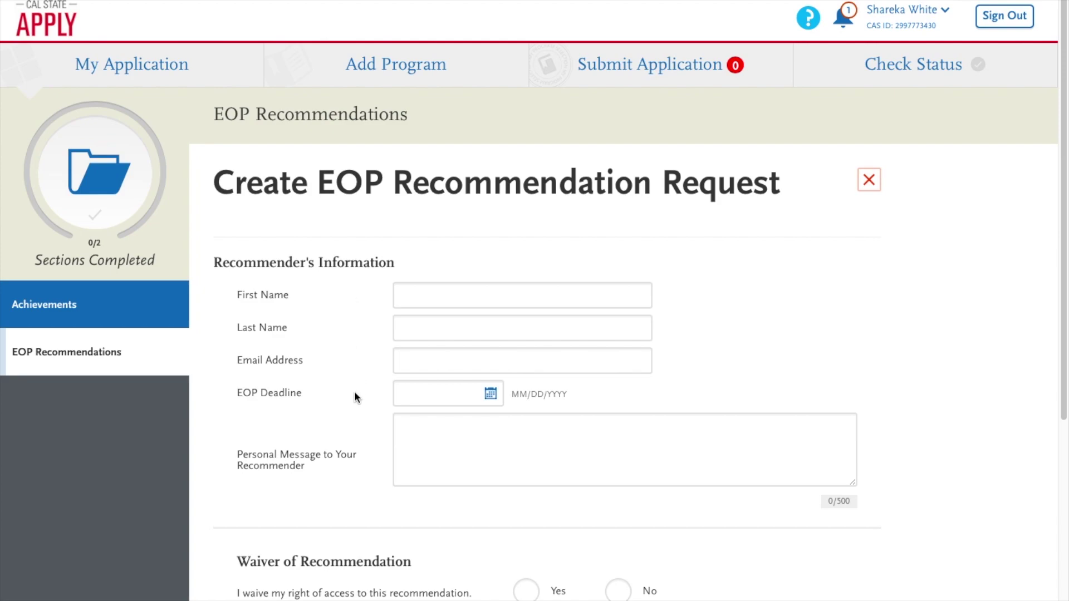
pyautogui.scroll(-4, 357, 396)
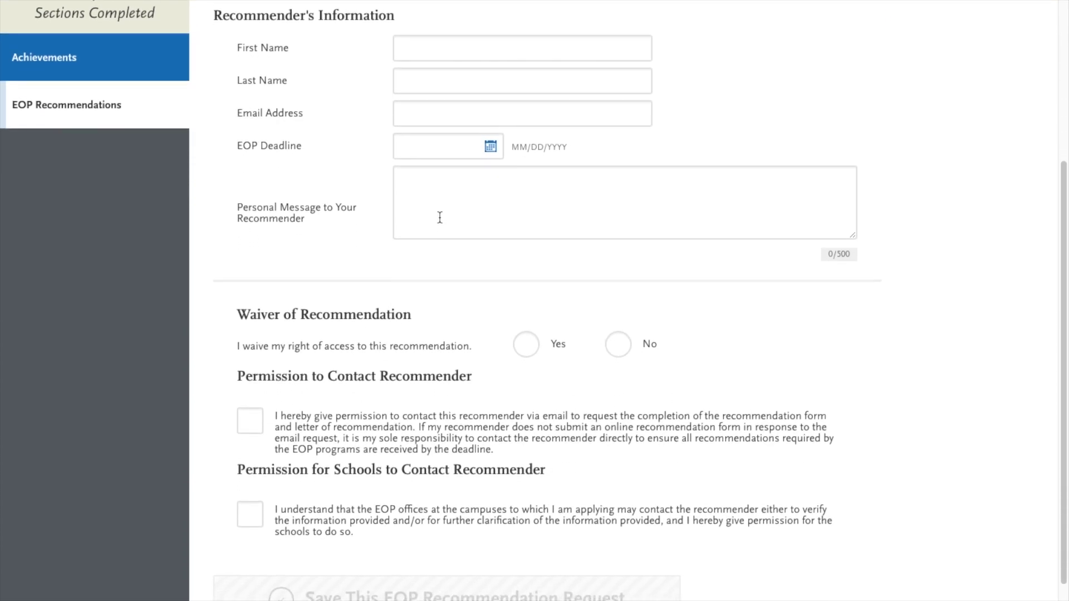
pyautogui.scroll(-2, 438, 216)
pyautogui.scroll(-2, 440, 217)
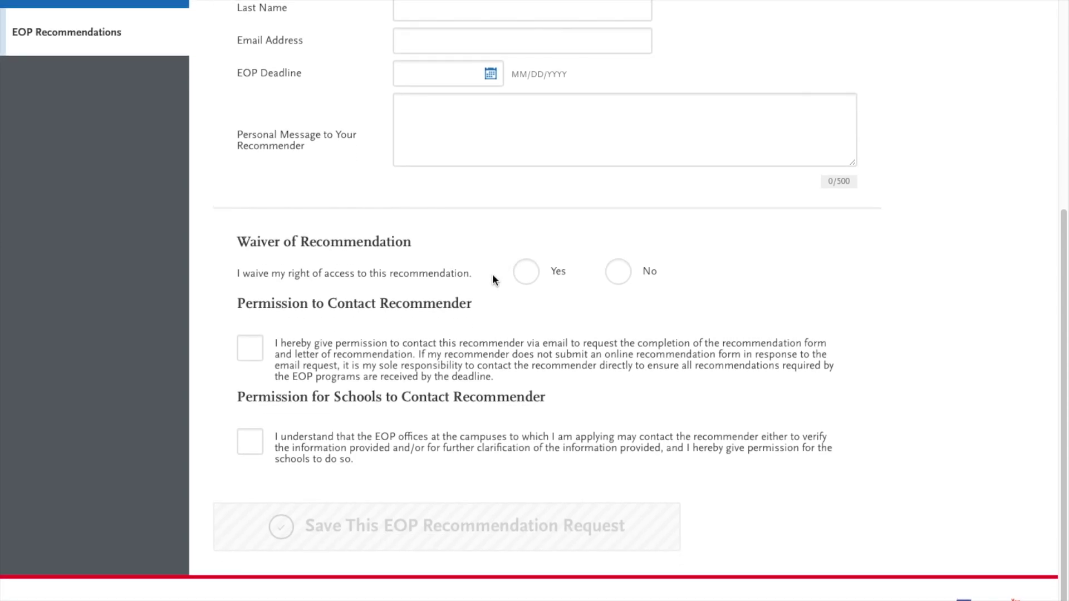